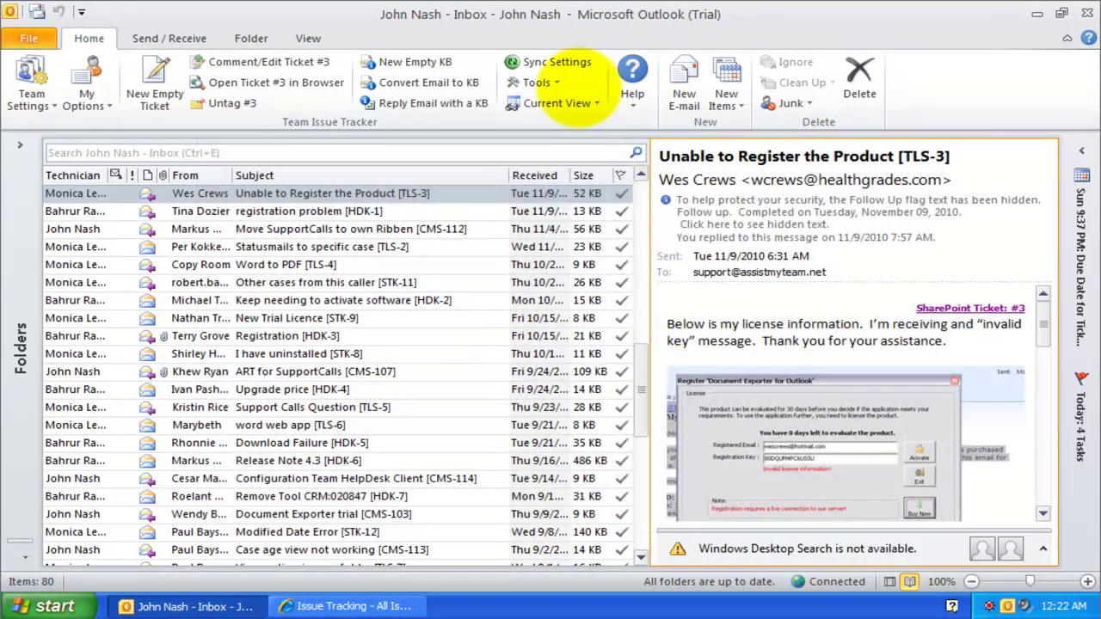
Step: Open the Summary Reports tool of the Team Issue Tracker
left_click(536, 83)
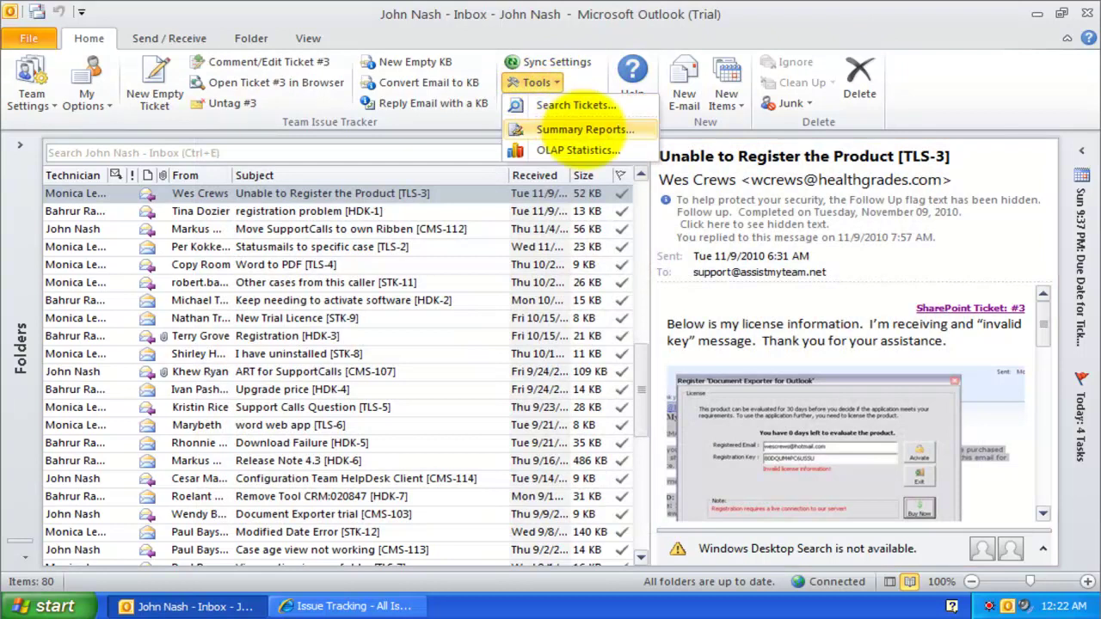
left_click(602, 129)
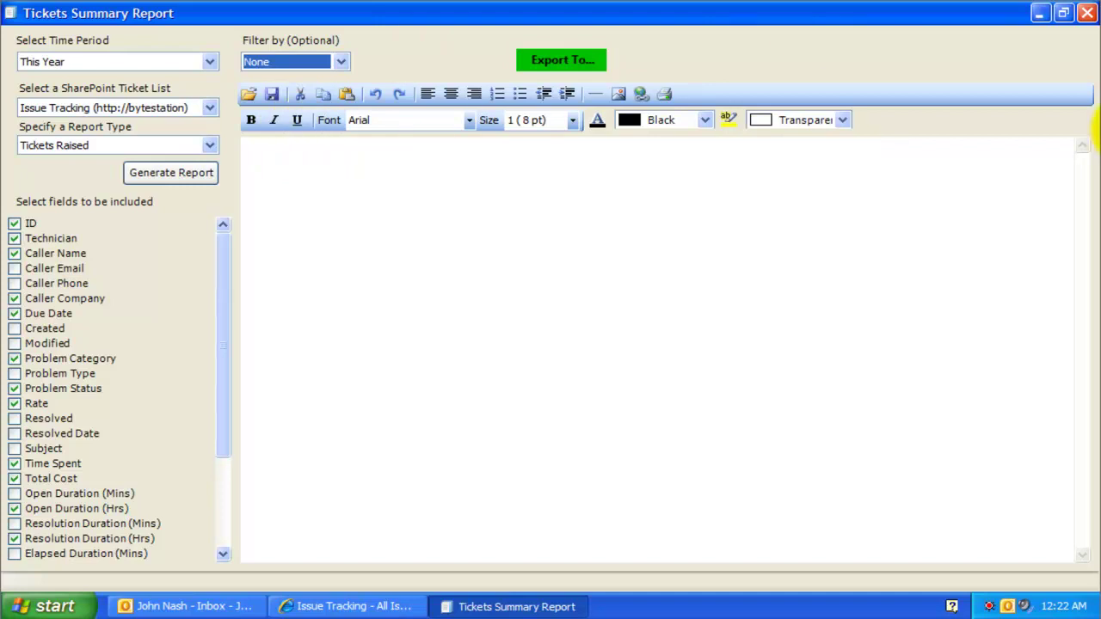
Step: Set the report's time period to Last Week
left_click(210, 62)
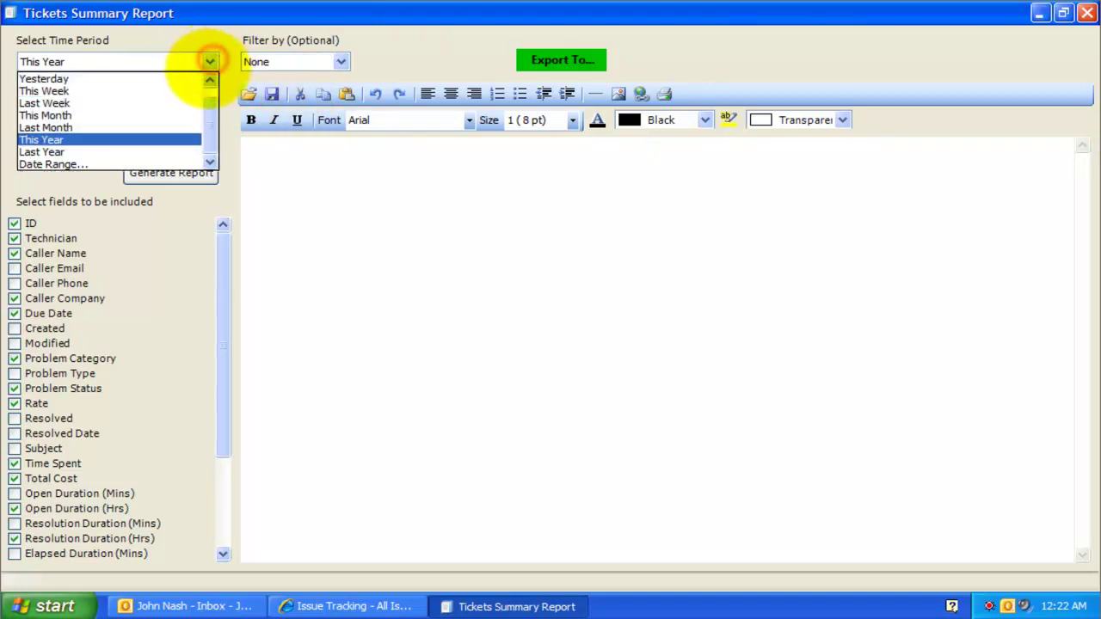
left_click(210, 80)
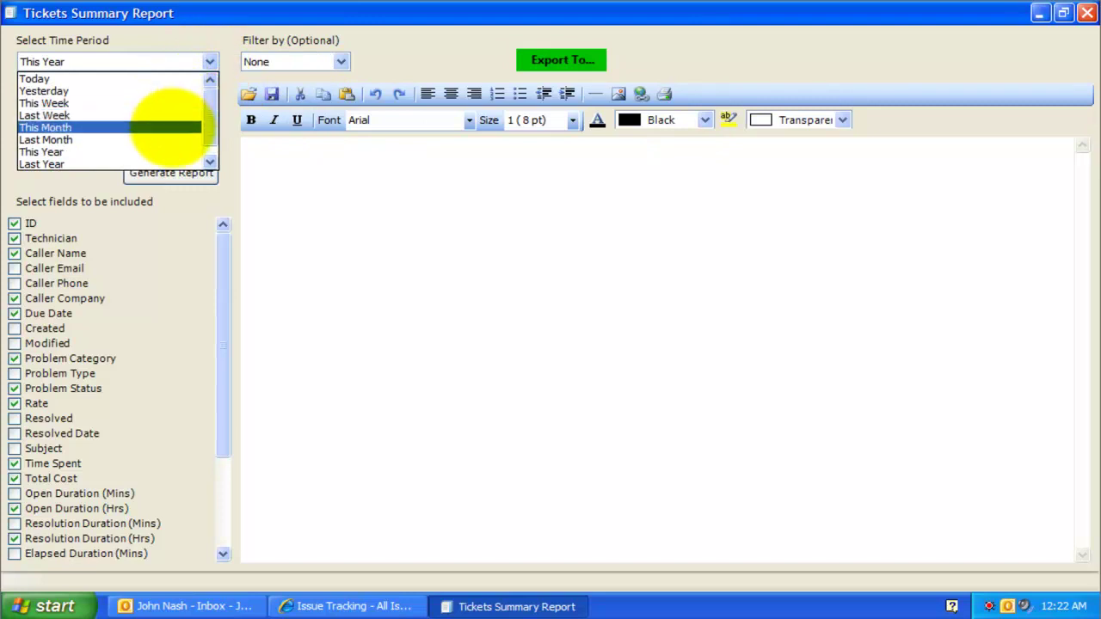
left_click(166, 116)
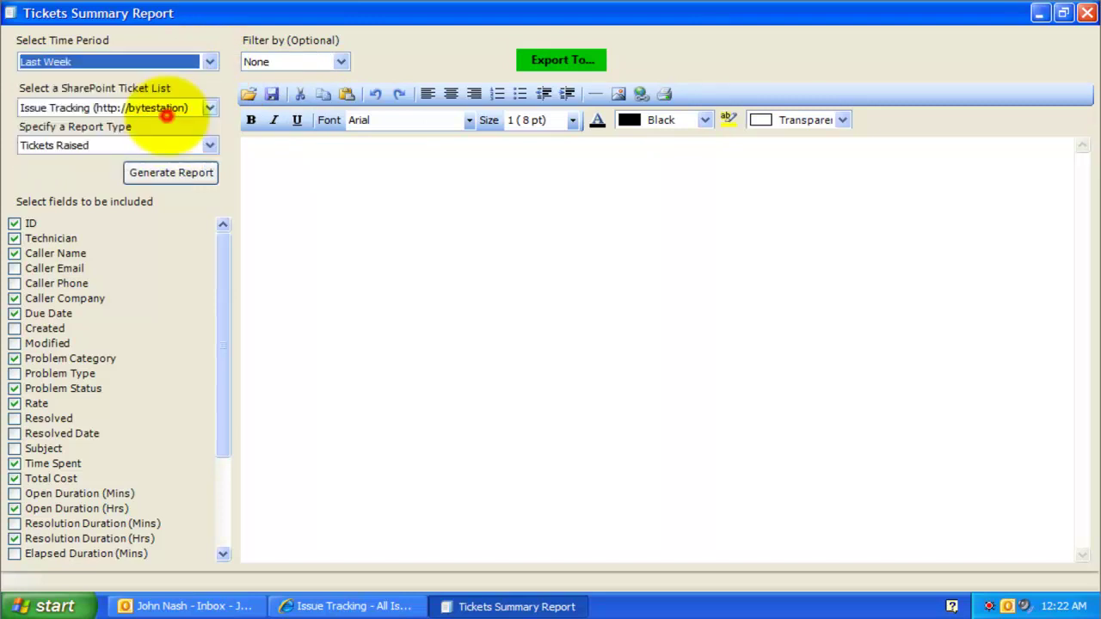
Step: Switch the report's time period to a custom date range and view the start and end date pickers
left_click(210, 62)
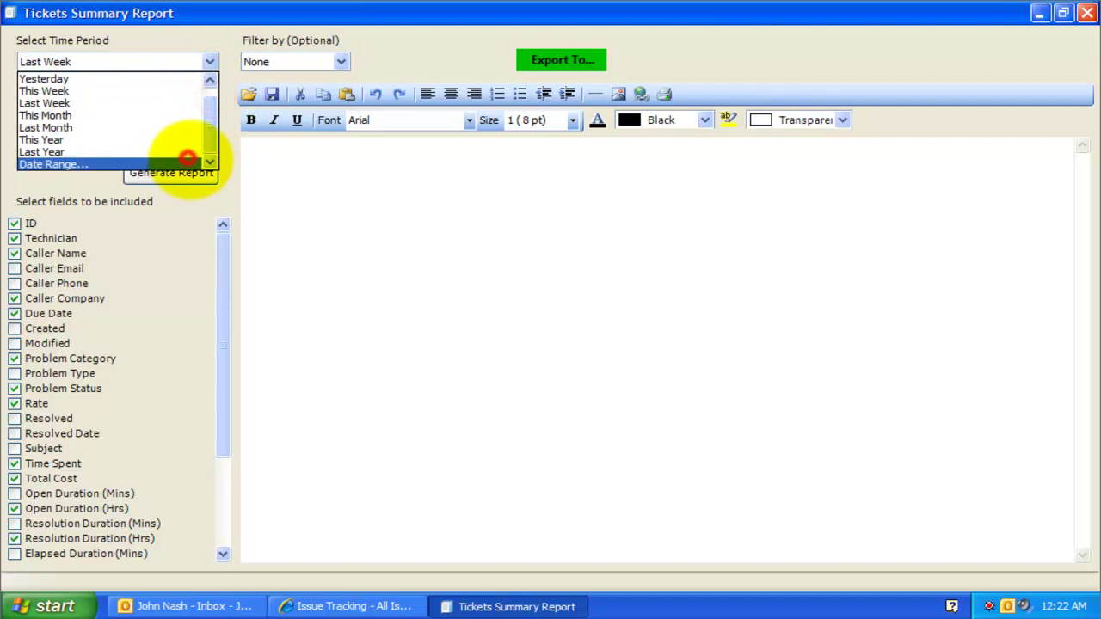
left_click(188, 158)
left_click(332, 61)
left_click(333, 61)
left_click(460, 61)
left_click(459, 61)
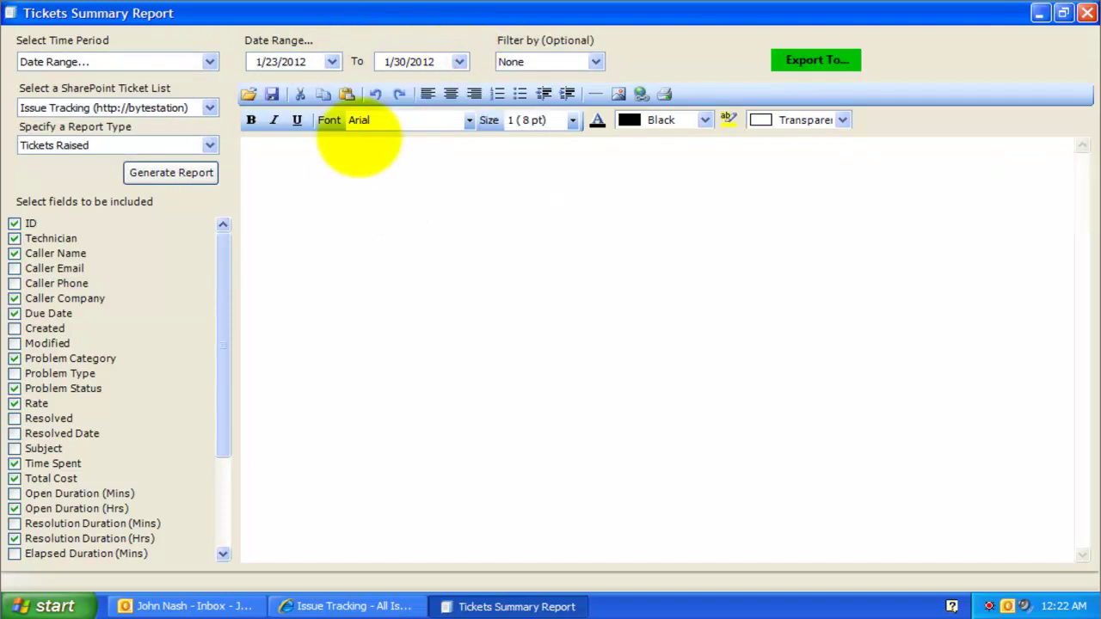
Step: Set the report's time period to This Week
left_click(210, 62)
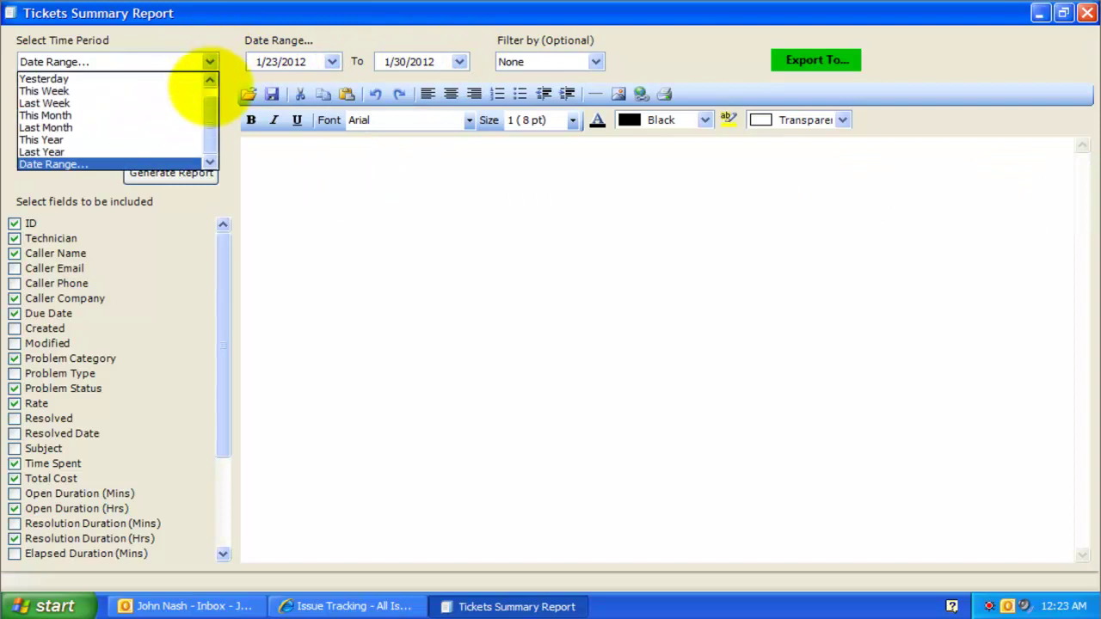
left_click(209, 83)
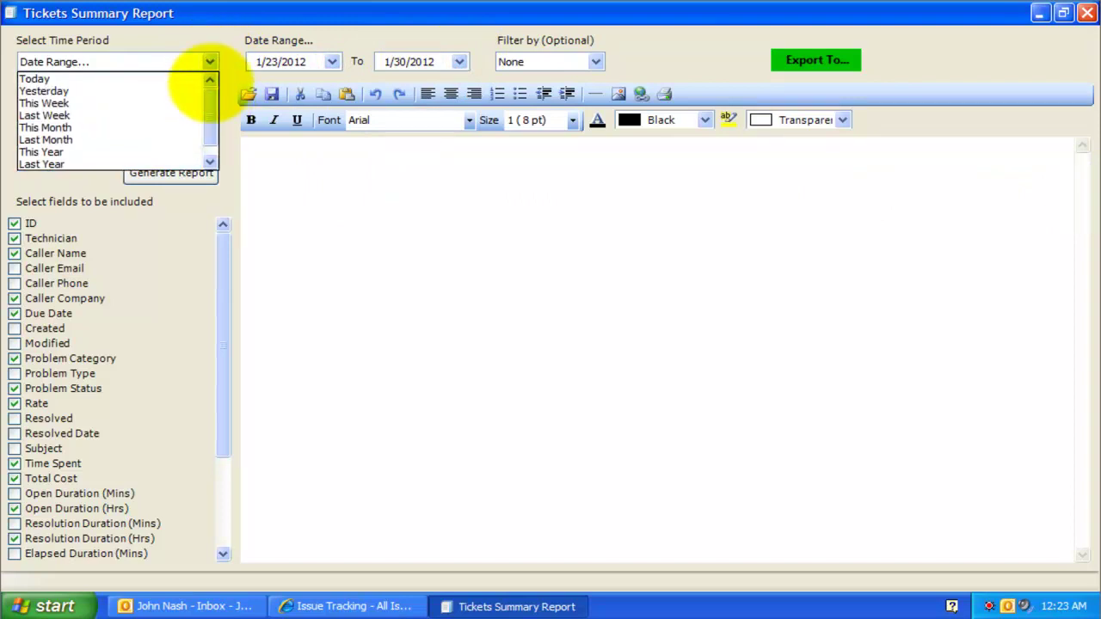
left_click(198, 103)
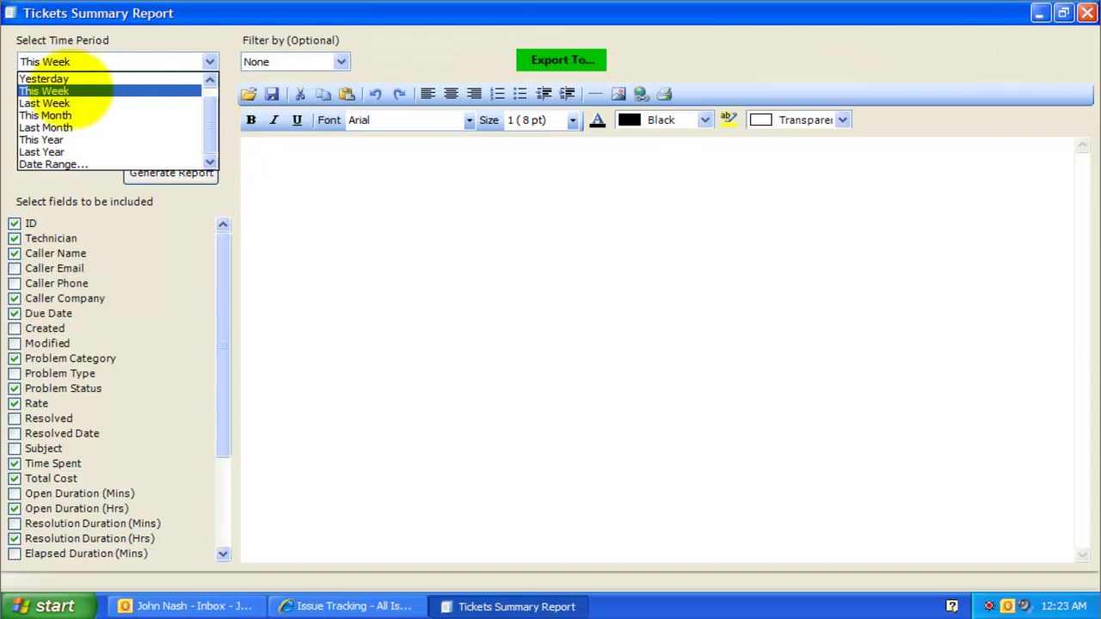
left_click(94, 90)
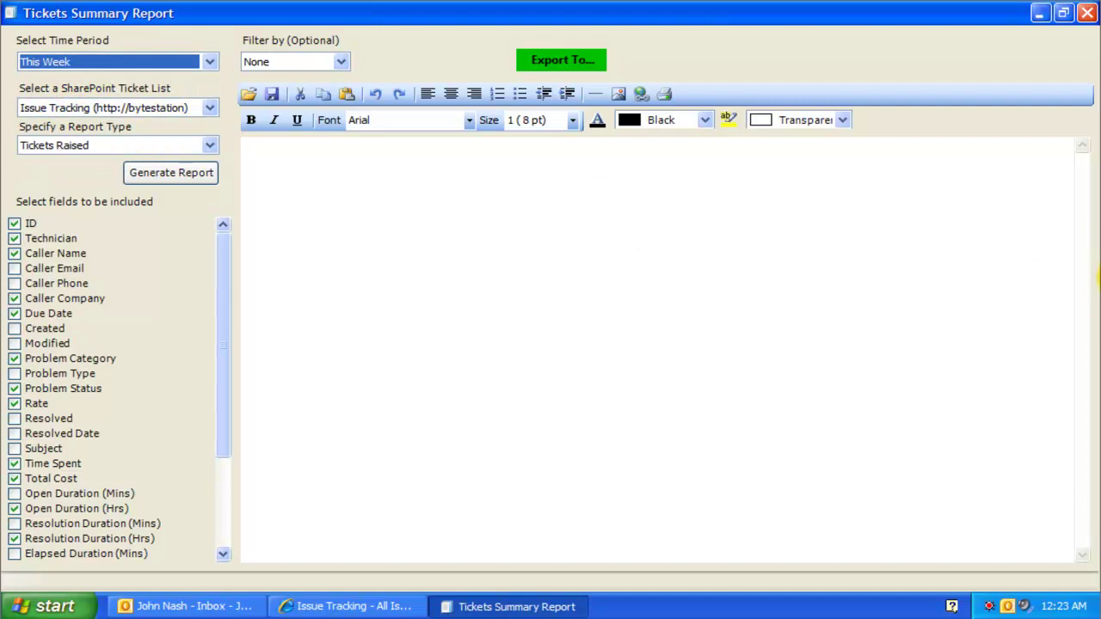
Step: Try the first Helpdesk Issue Tracking list and the All option as the SharePoint ticket list
left_click(208, 107)
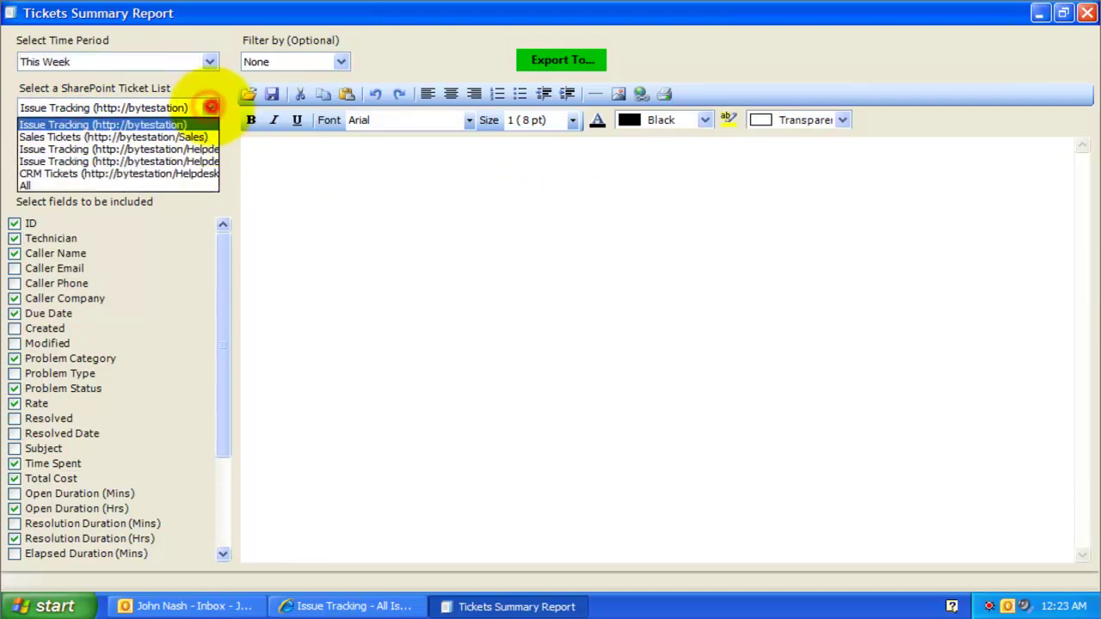
left_click(188, 150)
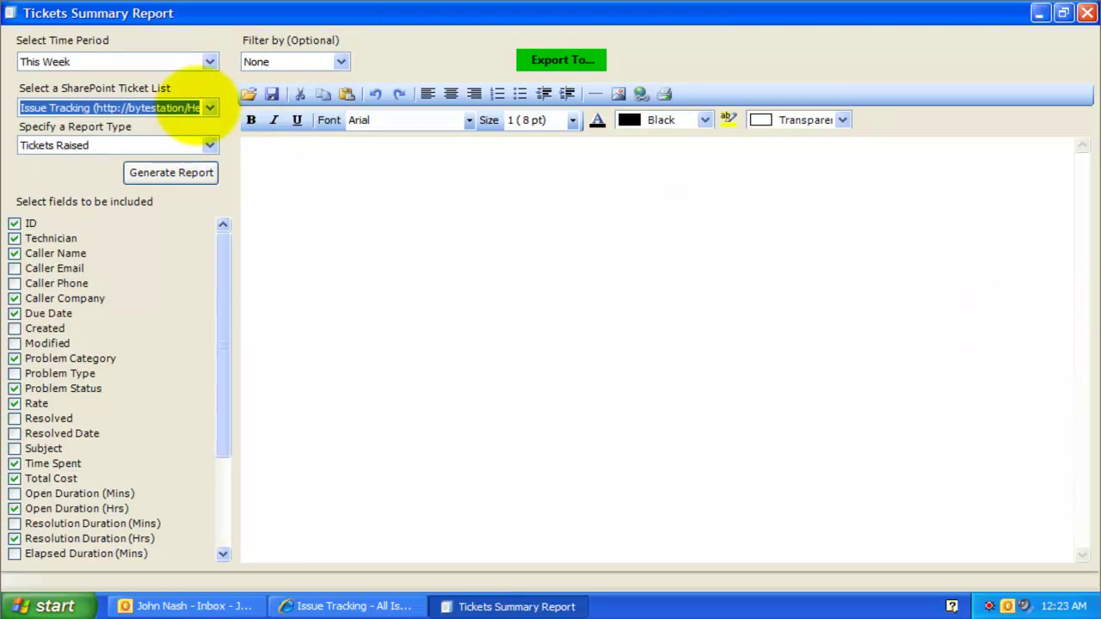
left_click(209, 108)
left_click(183, 186)
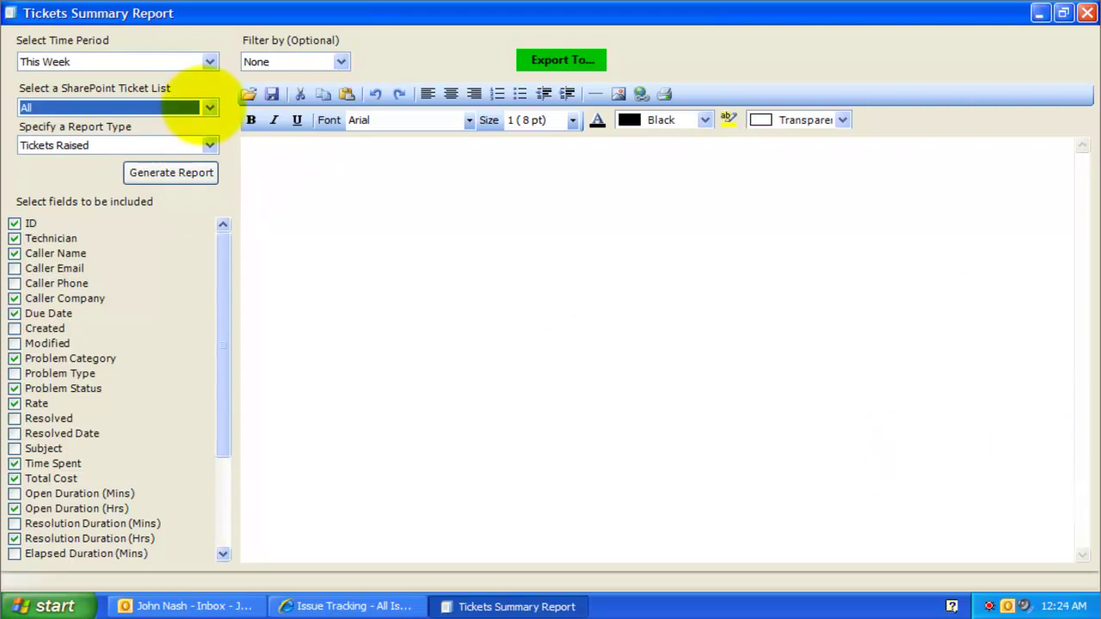
Step: Choose the first Helpdesk Issue Tracking list as the SharePoint ticket list and Tickets Raised as the report type
left_click(209, 107)
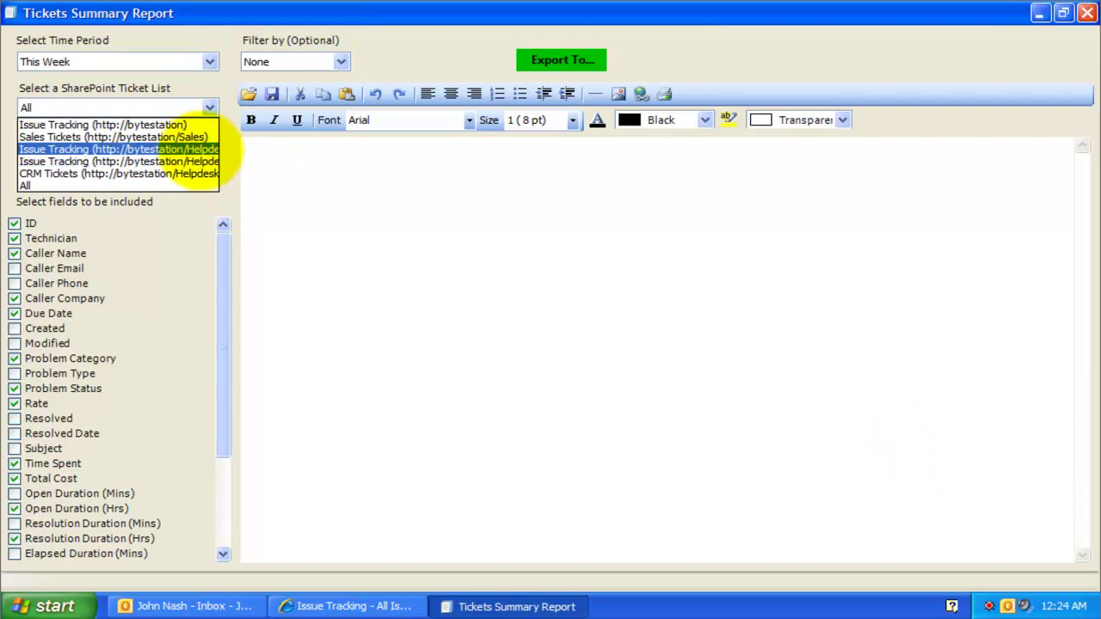
left_click(200, 147)
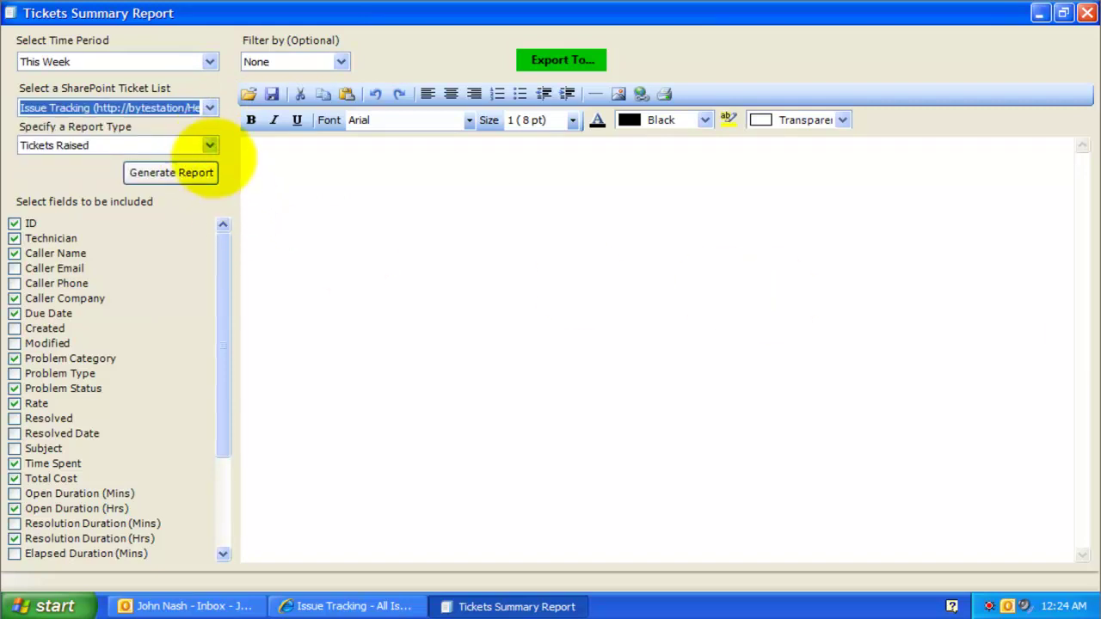
left_click(209, 147)
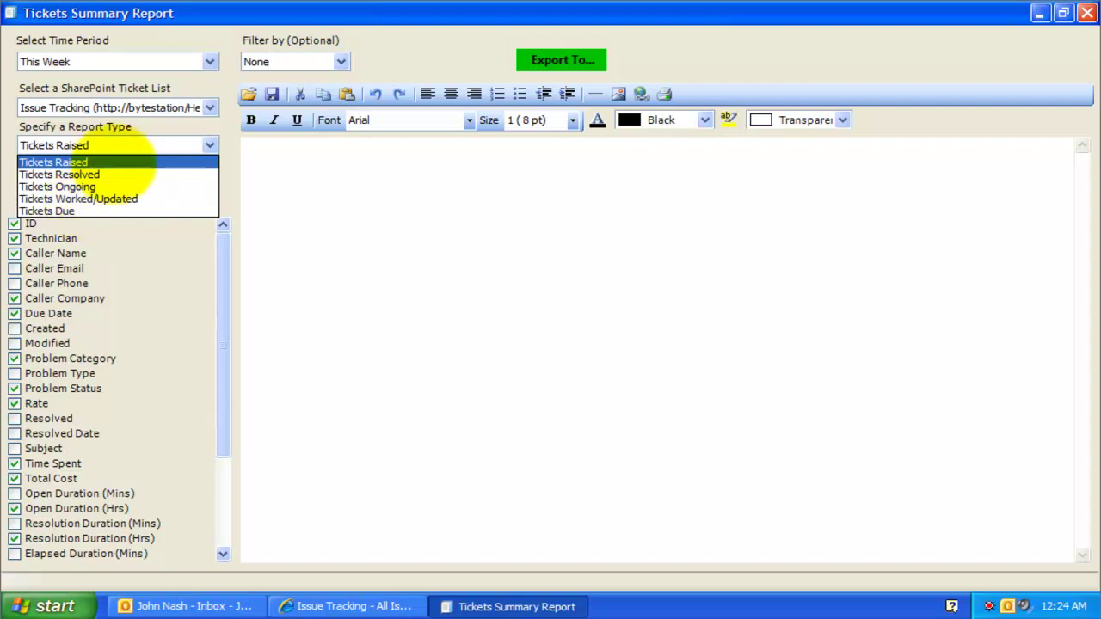
left_click(62, 162)
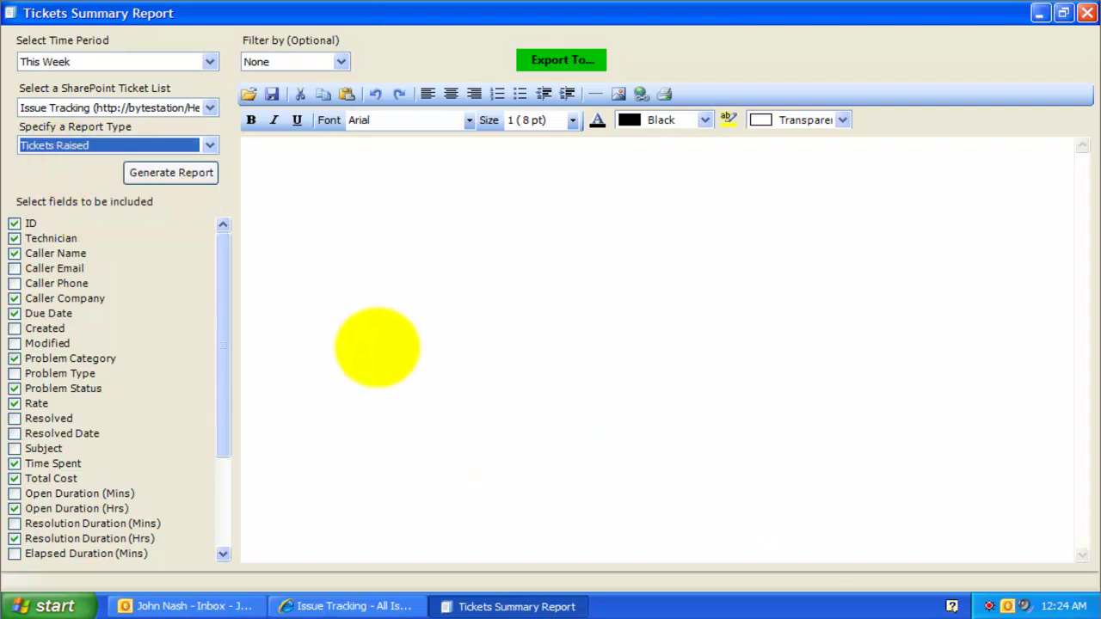
Step: Include the Open Duration (Mins) field in the report
left_click_drag(226, 417, 1078, 533)
left_click_drag(219, 314, 222, 291)
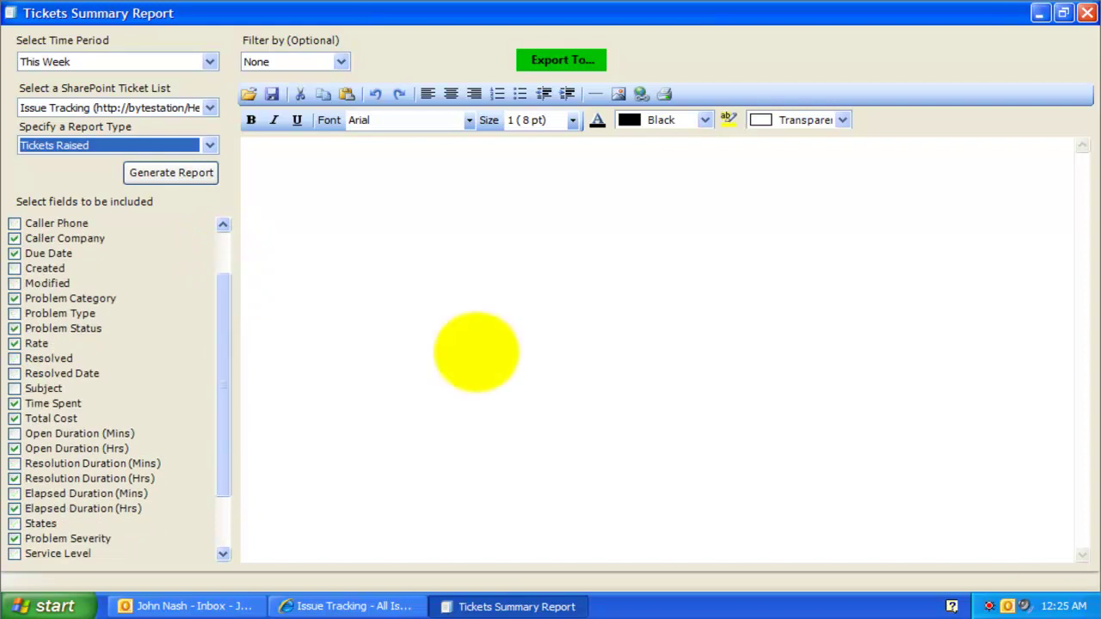
left_click(222, 243)
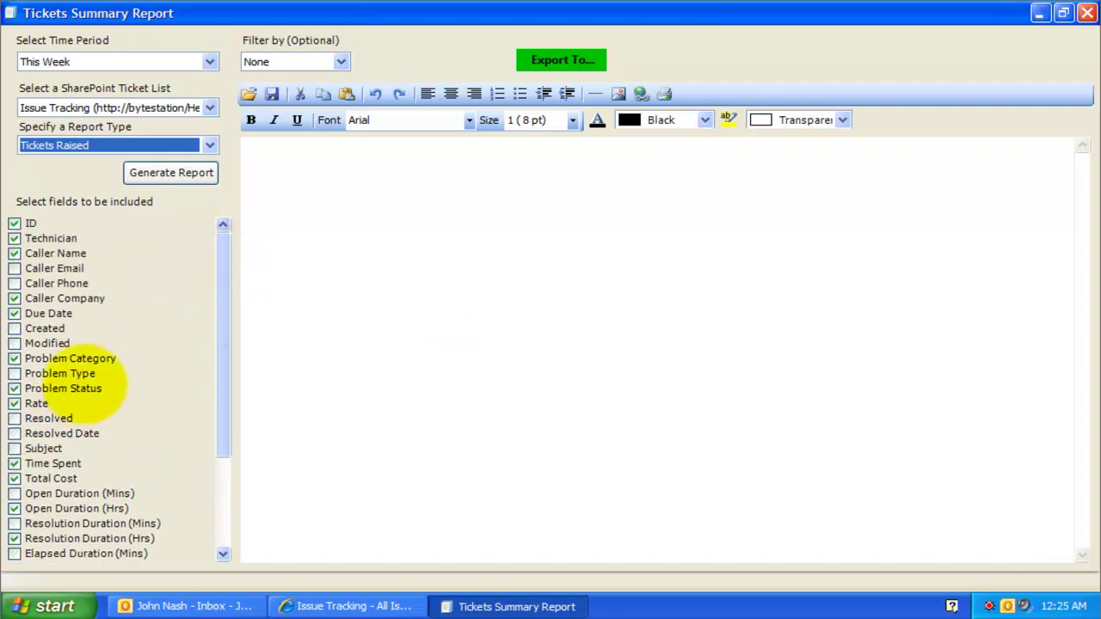
left_click(219, 400)
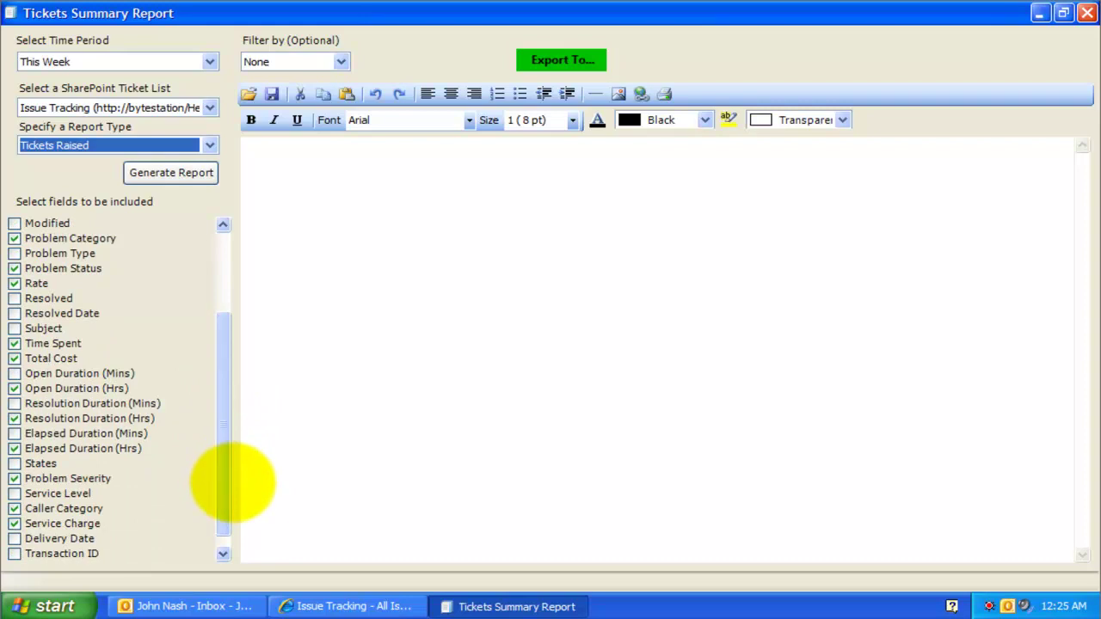
left_click(227, 480)
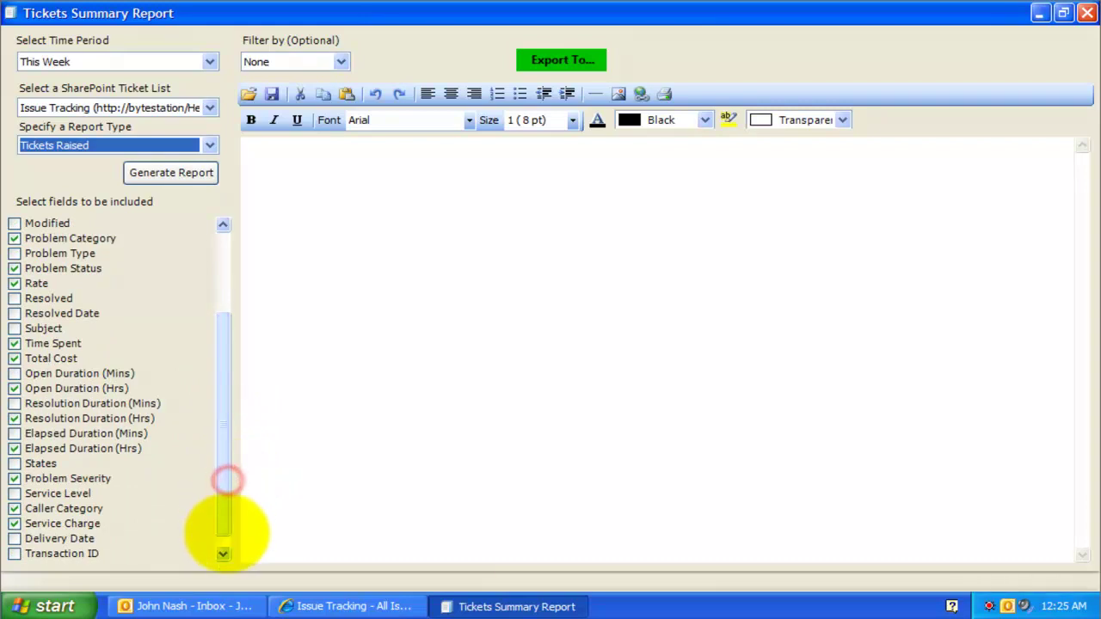
left_click(40, 374)
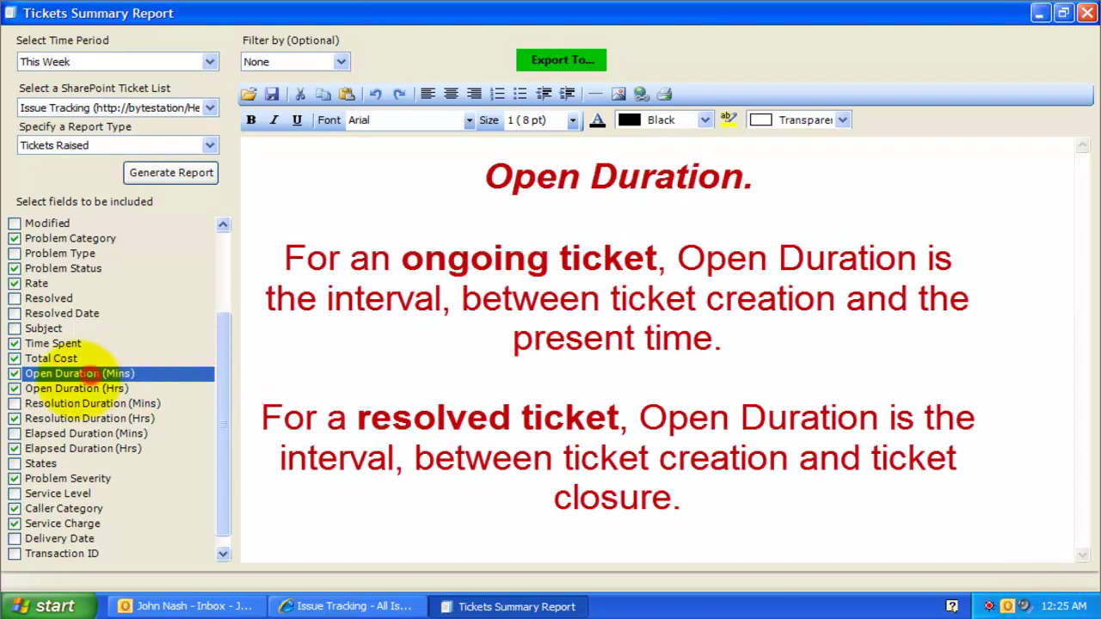
left_click(55, 378)
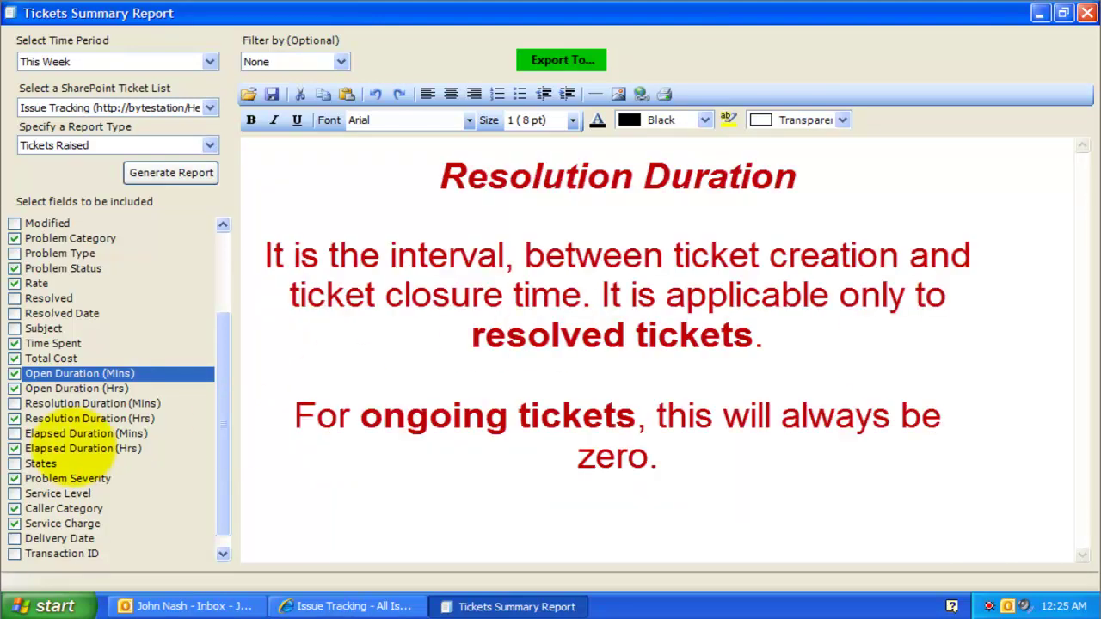
Step: Point out the Resolution Duration (Hrs), Elapsed Duration (Hrs) and Total Cost fields, keeping each one included in the report
left_click(14, 418)
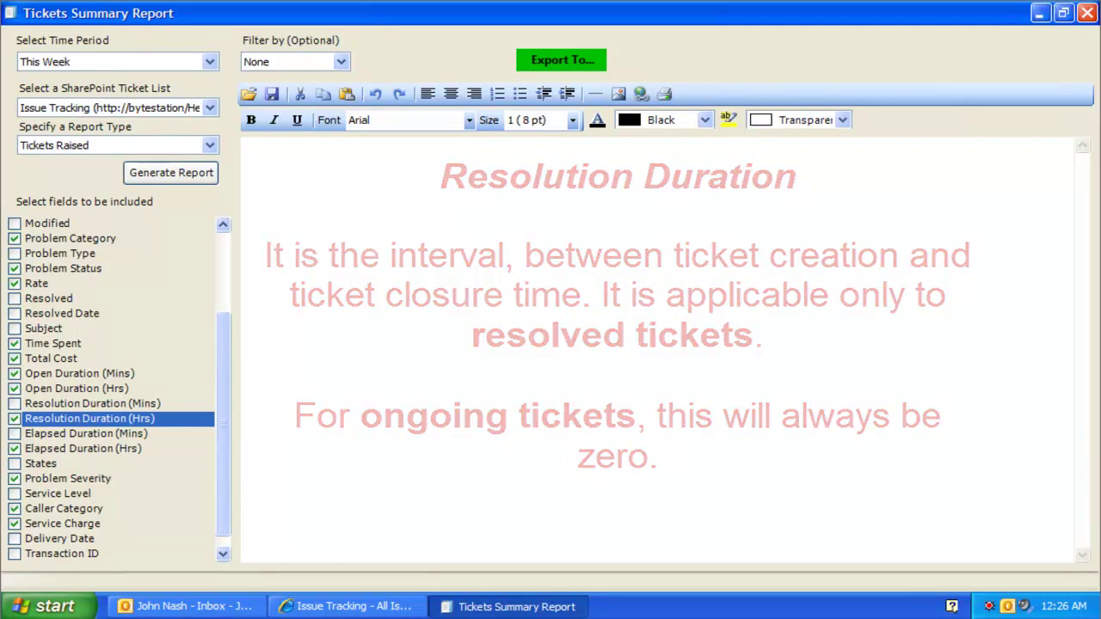
left_click(17, 448)
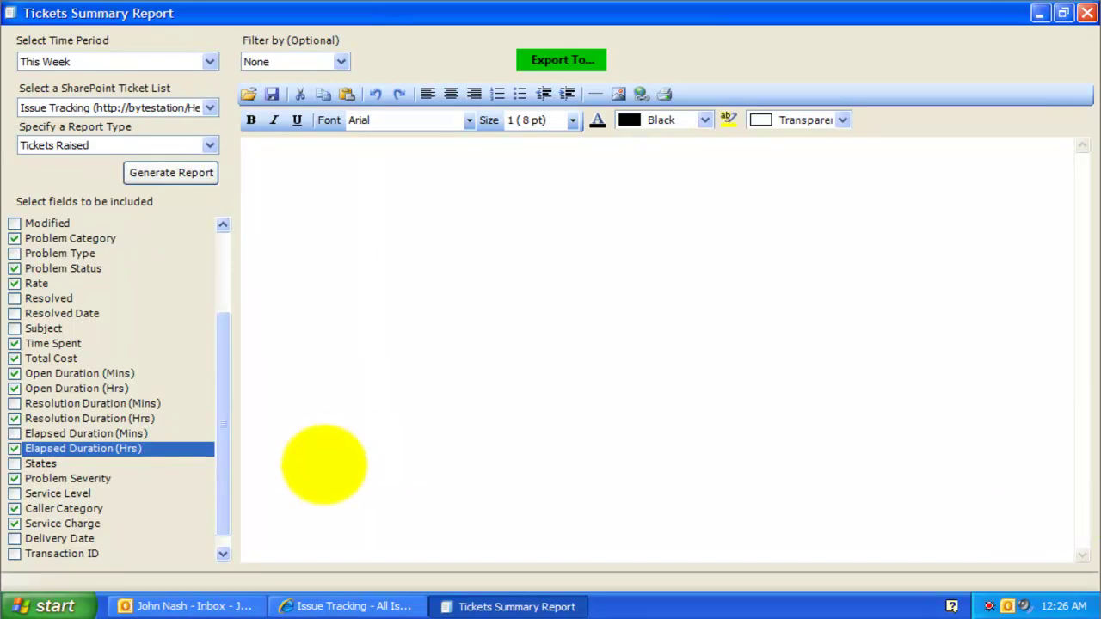
left_click(17, 358)
left_click(14, 359)
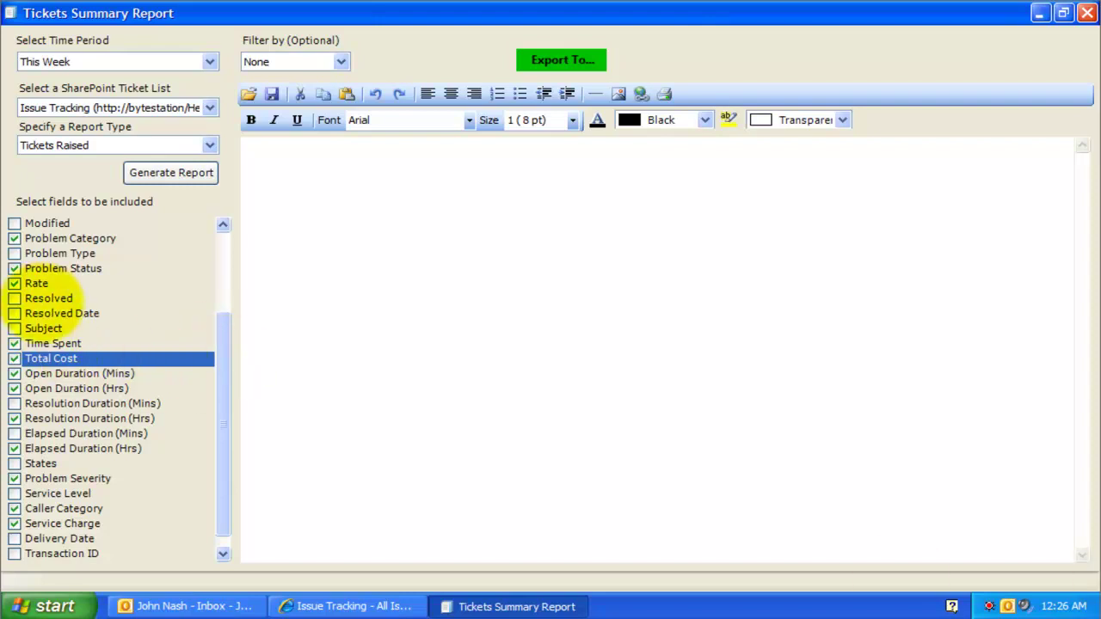
Step: Exclude the Caller Category and Problem Severity fields from the report
mouse_move(221, 356)
left_mouse_down()
mouse_move(221, 276)
mouse_move(221, 344)
left_mouse_up()
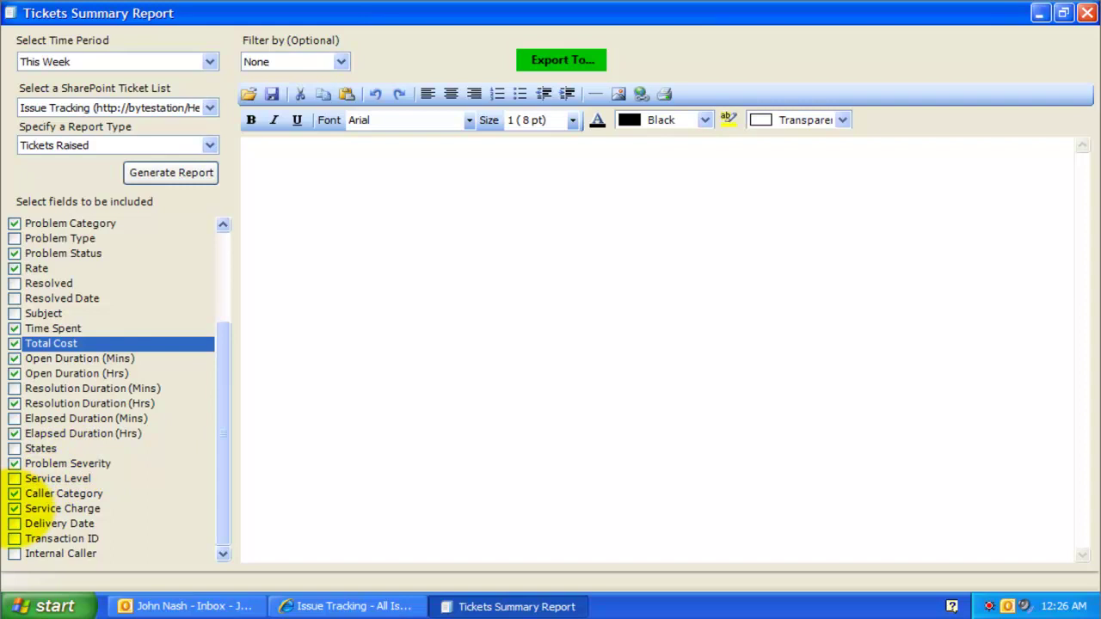
left_click(15, 494)
left_click(15, 494)
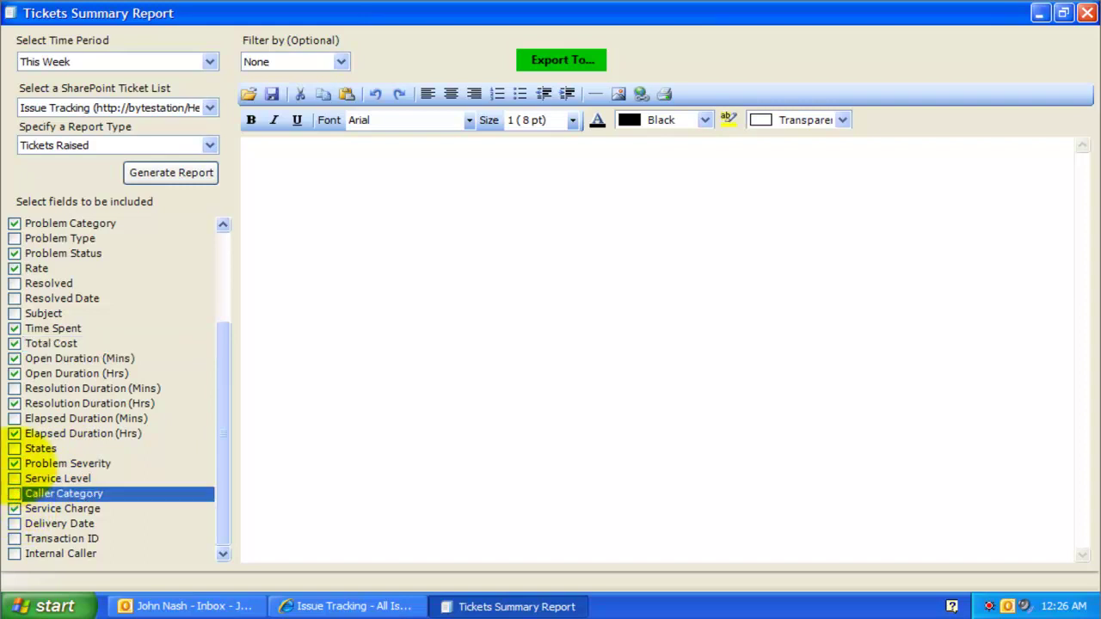
left_click(15, 464)
left_click(15, 464)
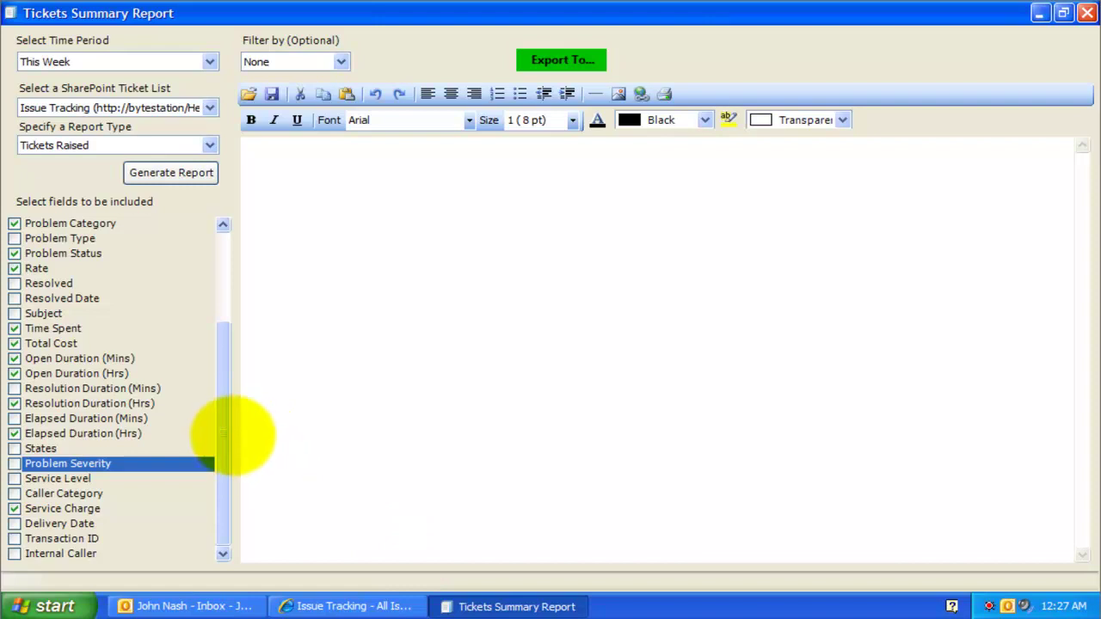
Step: Generate the Tickets Raised report for This Week and review its ticket table
left_click_drag(229, 436, 226, 307)
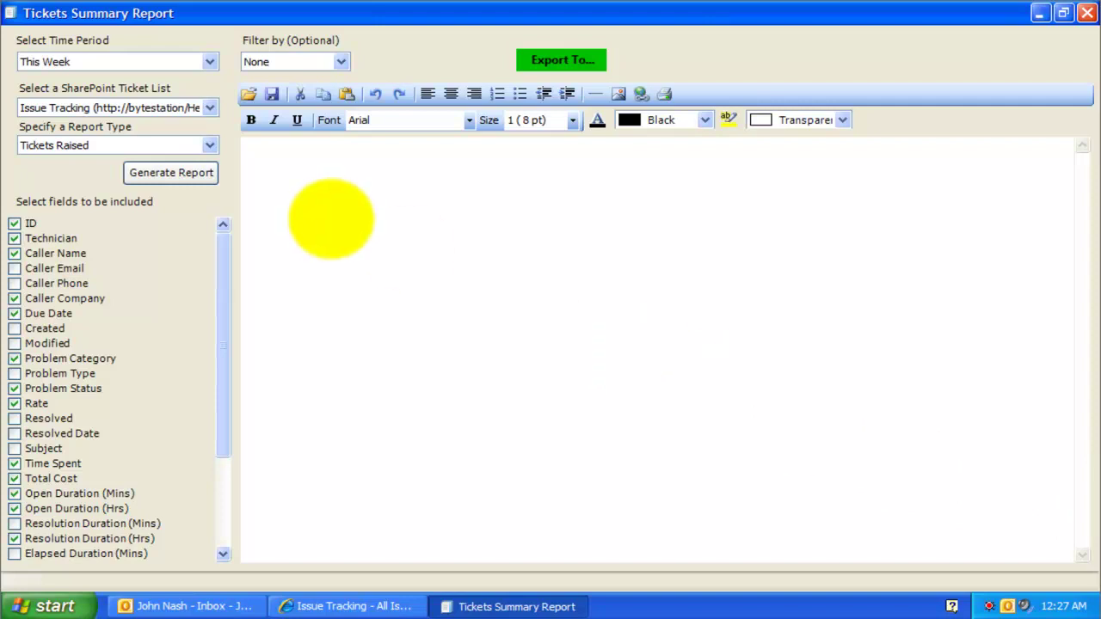
left_click(176, 172)
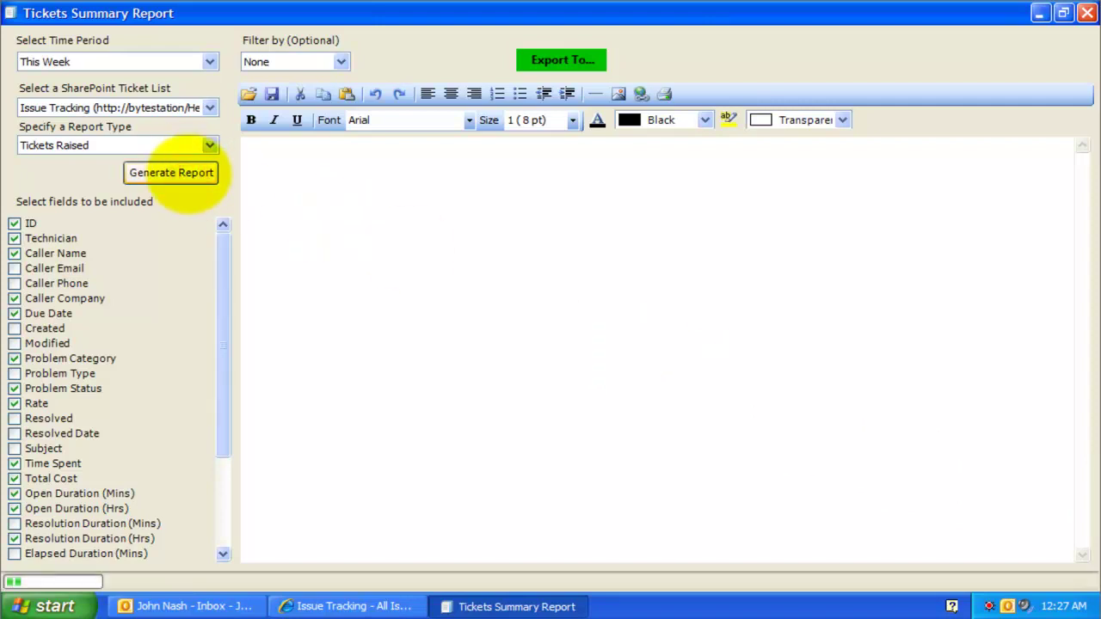
scroll(1077, 275, "down", 1)
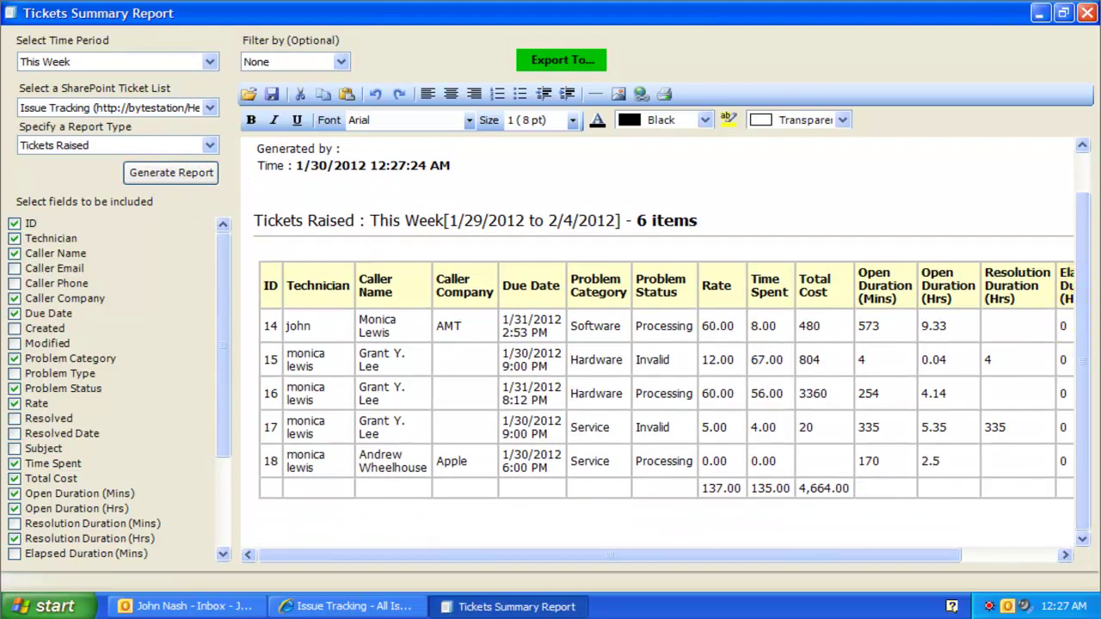
scroll(662, 344, "up", 1)
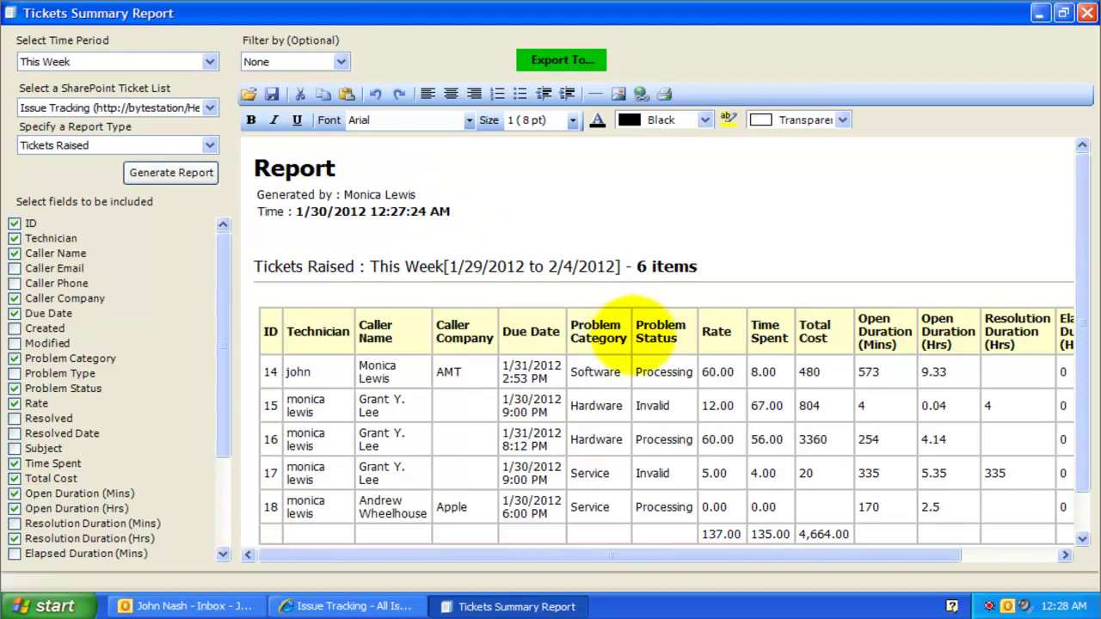
left_click(627, 355)
scroll(627, 355, "down", 1)
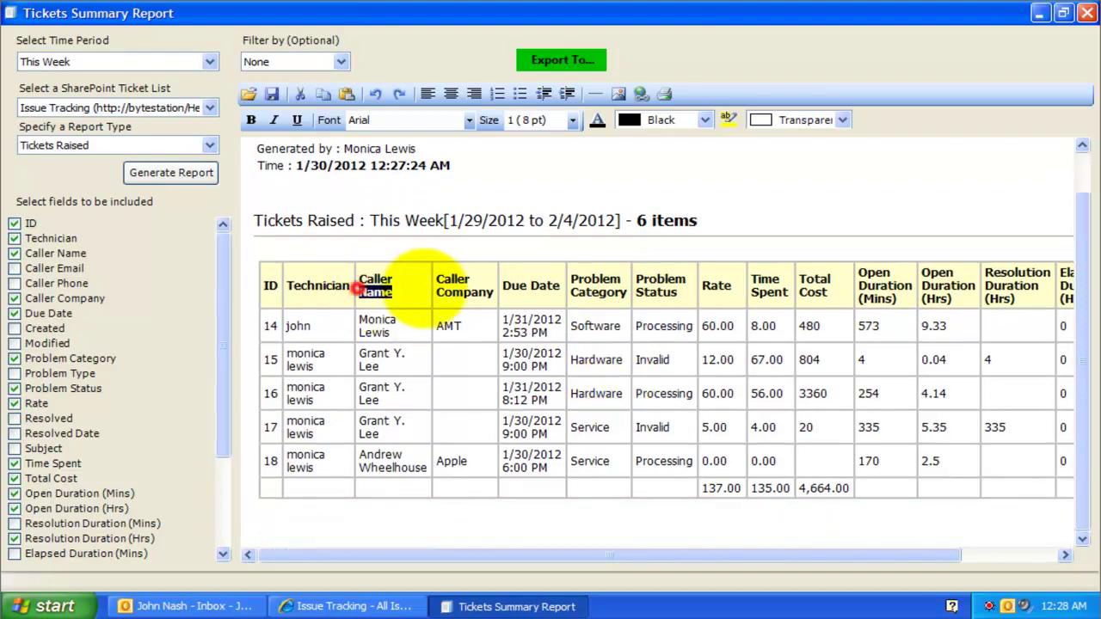
Step: Examine the generated report's column headings from Caller Name to Service Charge and its row of totals
left_click_drag(598, 283, 955, 284)
left_click_drag(924, 555, 975, 555)
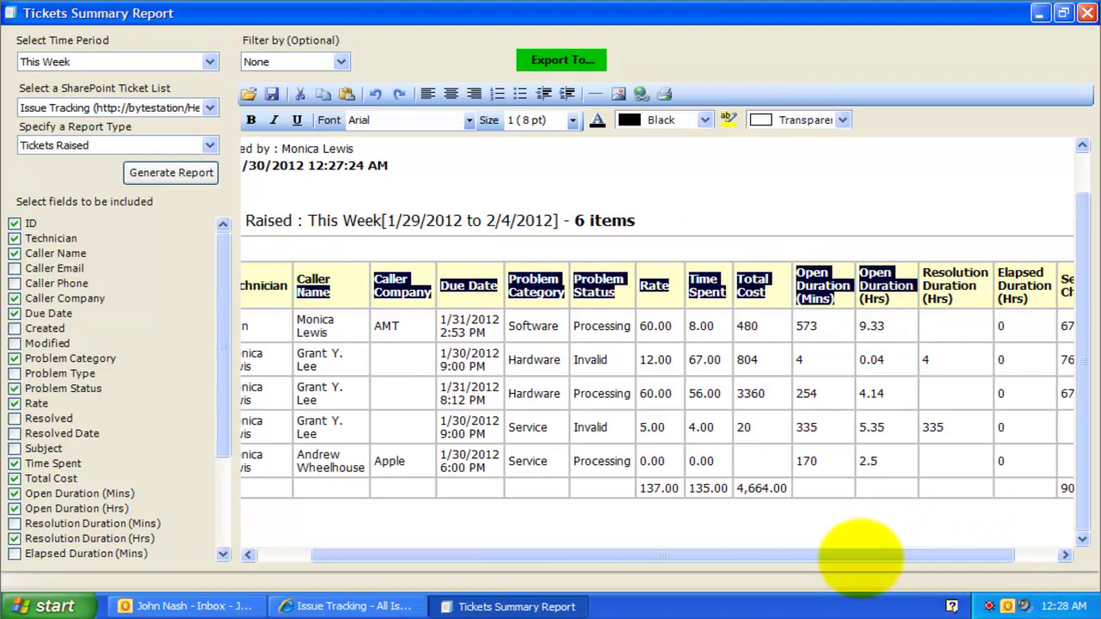
left_click_drag(864, 559, 709, 560)
left_click(748, 503)
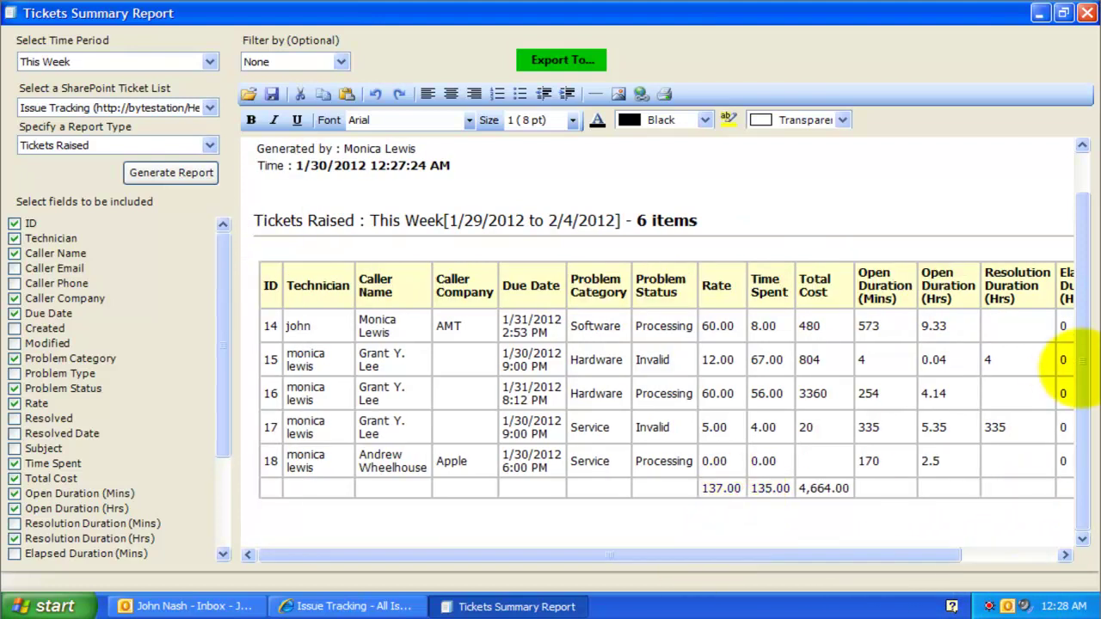
left_click_drag(780, 557, 877, 558)
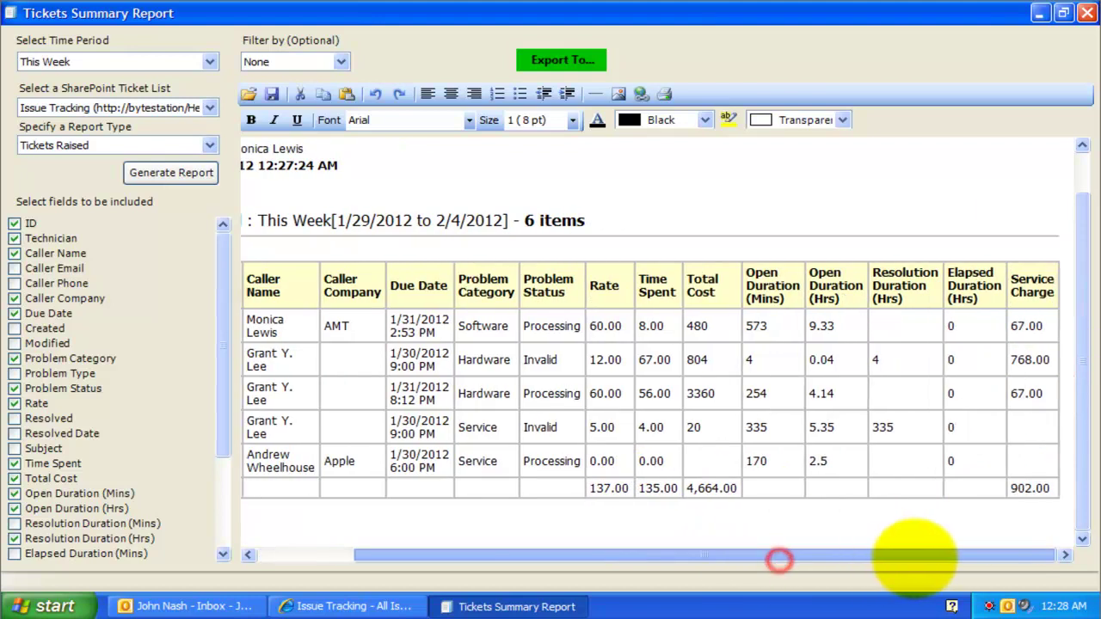
left_click_drag(589, 487, 1050, 489)
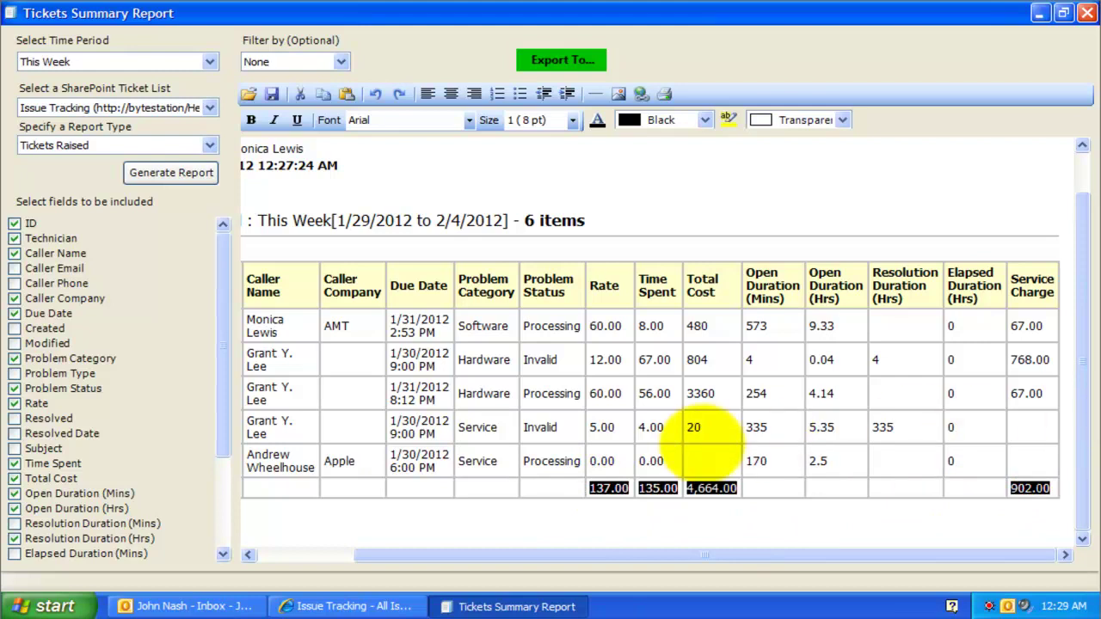
Step: Format the Rate, Time Spent, Total Cost and Service Charge totals as bold, orange text in Comic Sans MS
left_click(669, 483)
left_click_drag(667, 486, 734, 489)
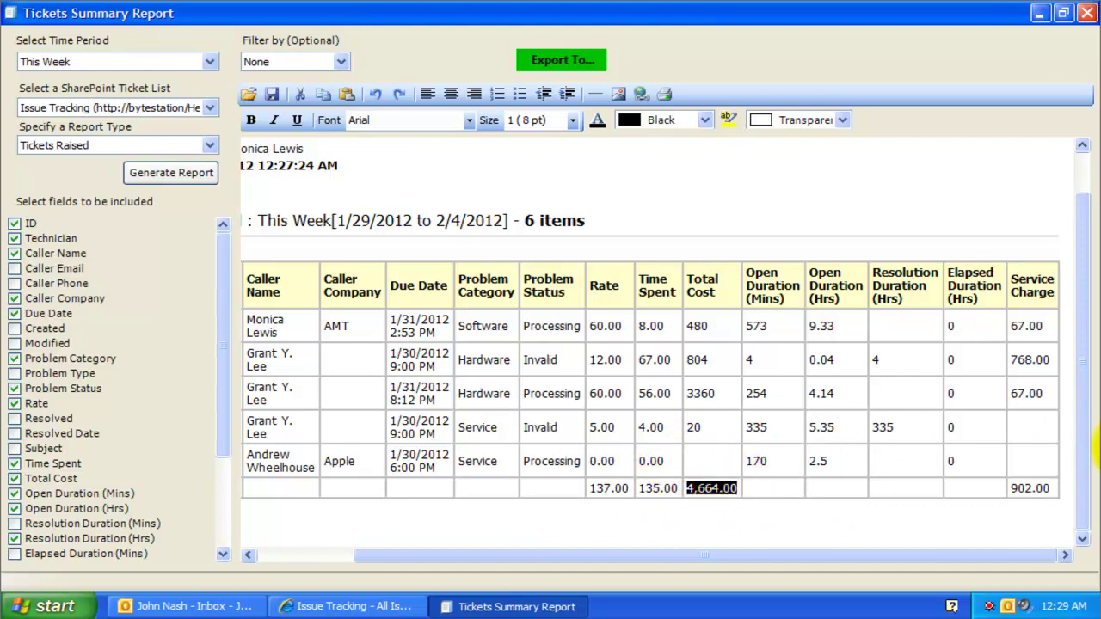
left_click(595, 487, "shift")
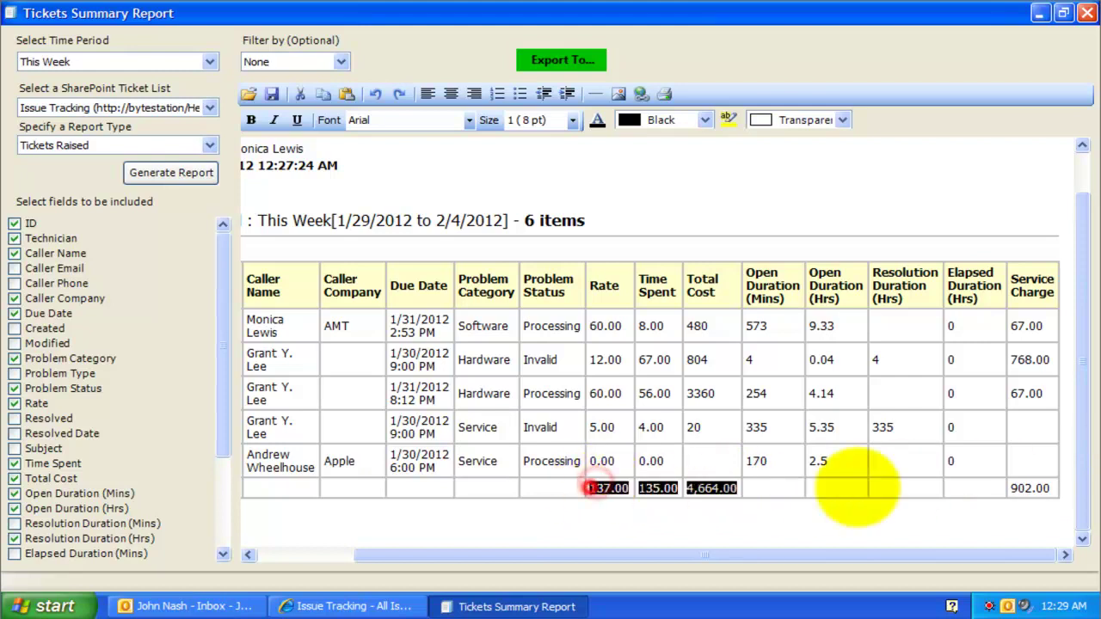
left_click(1030, 488, "ctrl")
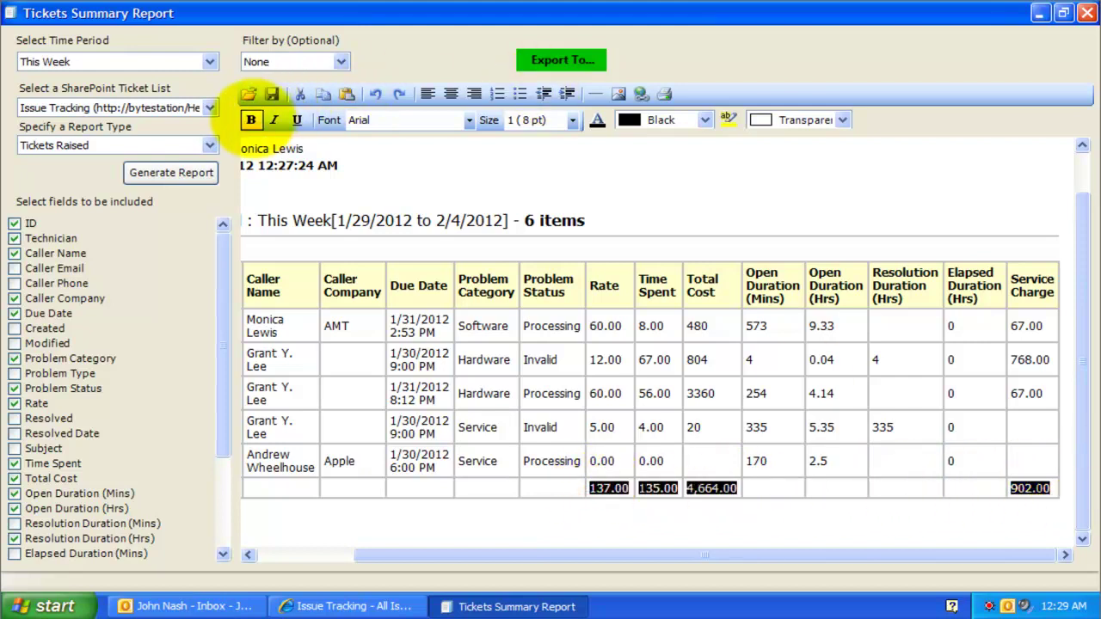
left_click(251, 119)
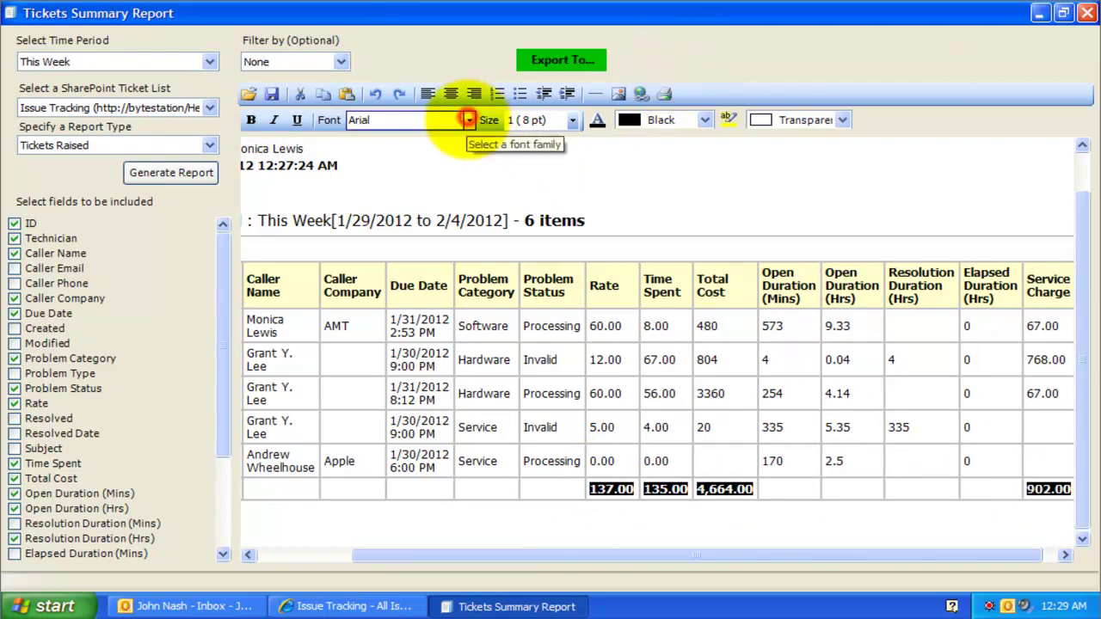
left_click(468, 120)
left_click(443, 175)
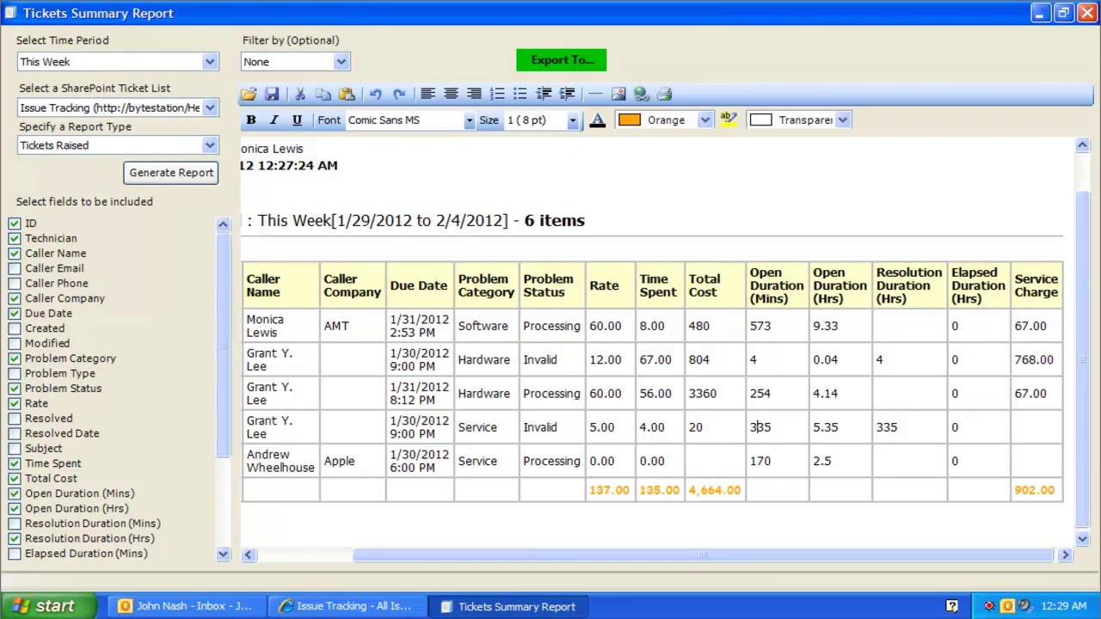
Step: Export the report to an Excel spreadsheet named Tickets Raised Jan on the Desktop, then review and close the exported file
left_click(564, 60)
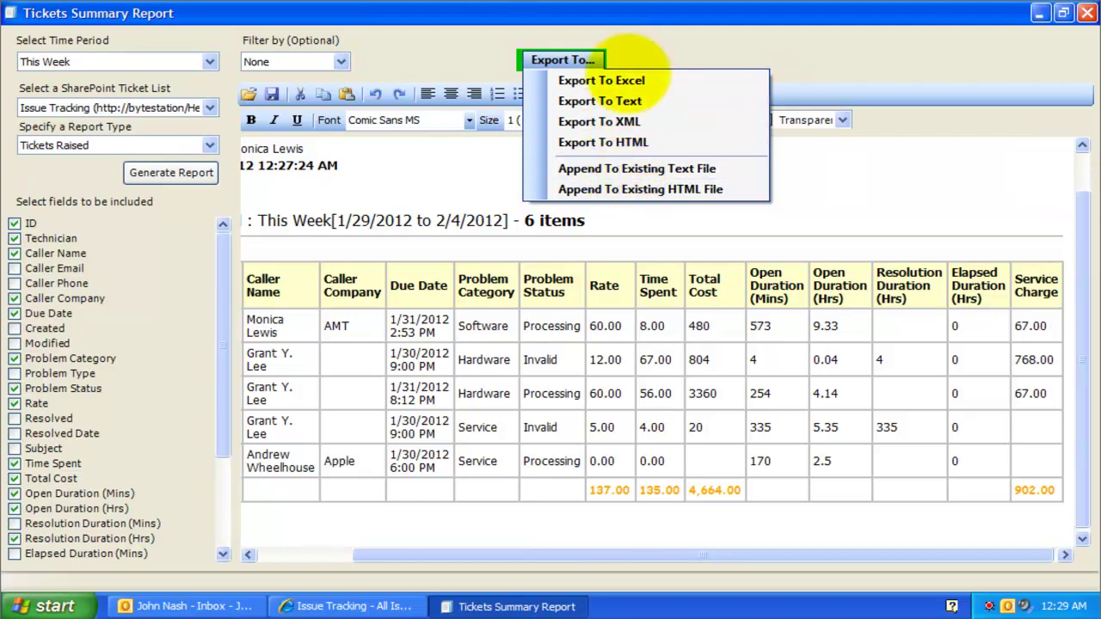
left_click(614, 80)
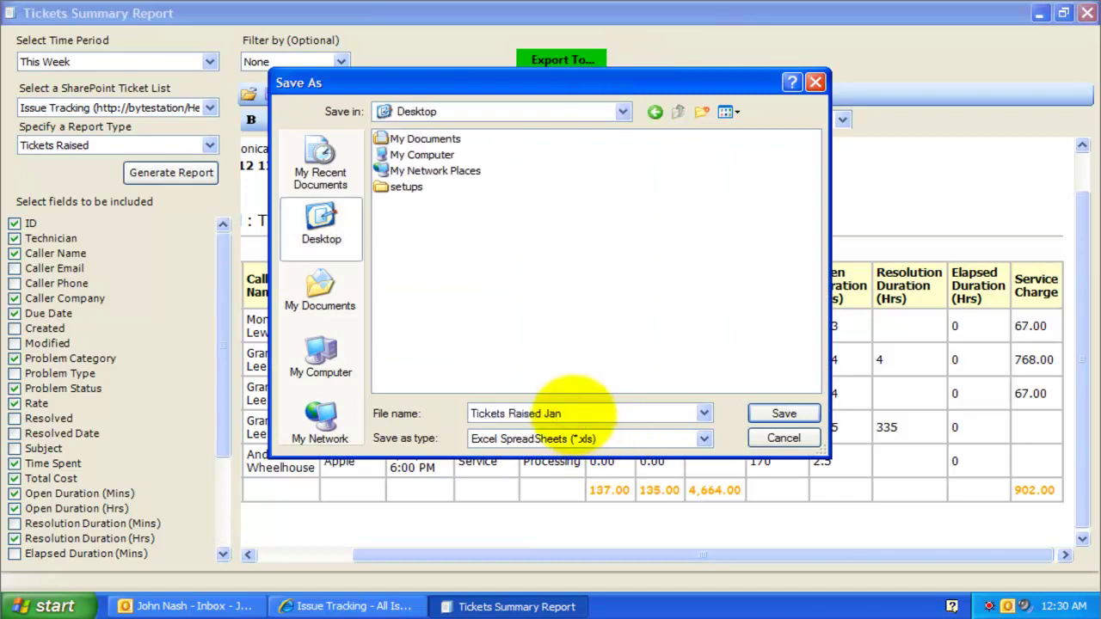
key("Return")
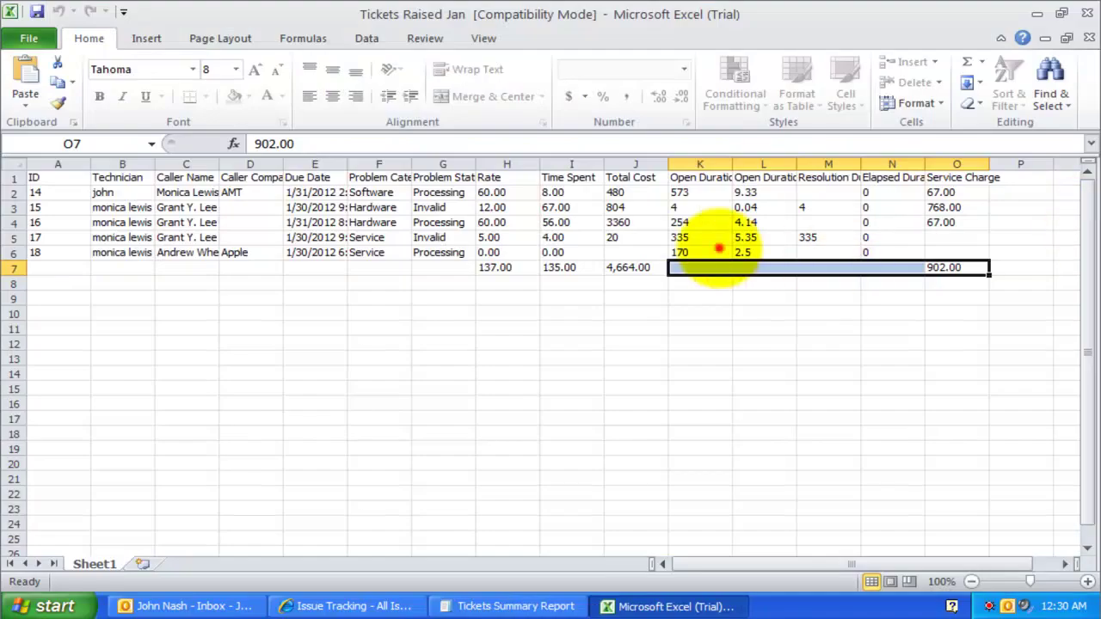
left_click_drag(39, 177, 956, 273)
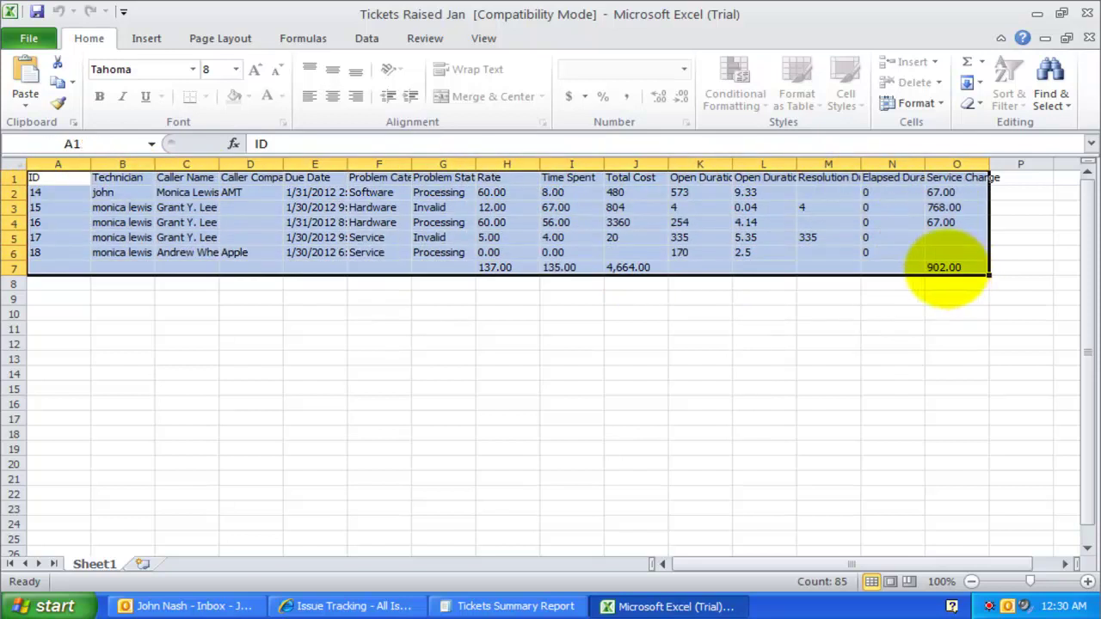
left_click(1087, 13)
Step: Export the report to an XML file named Tickets_Raised on the Desktop, then review and close the exported file
left_click(565, 57)
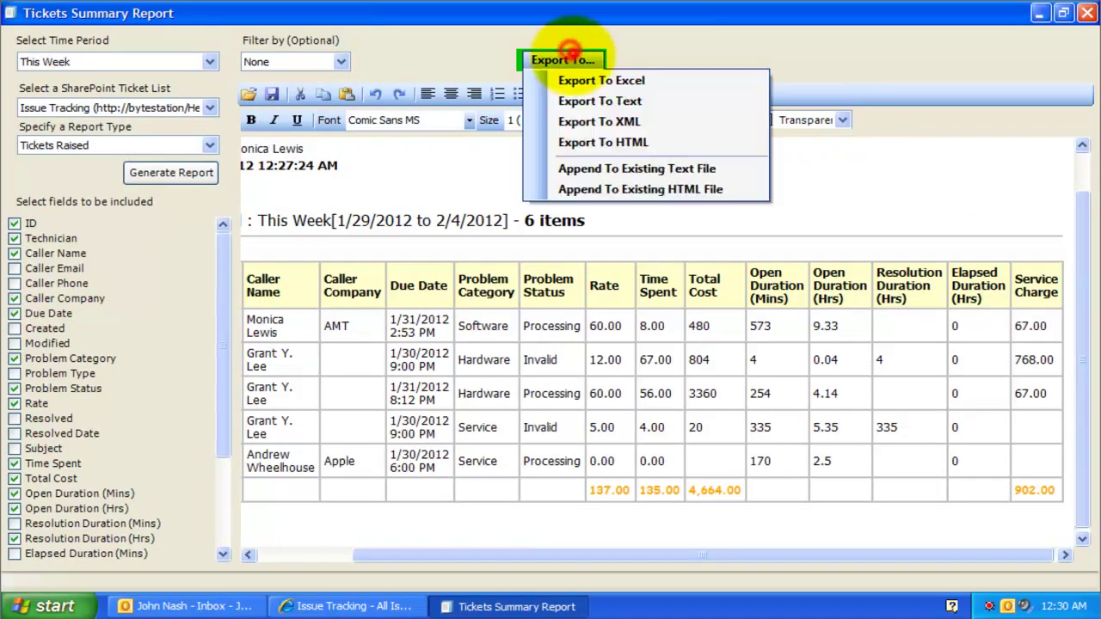
left_click(609, 121)
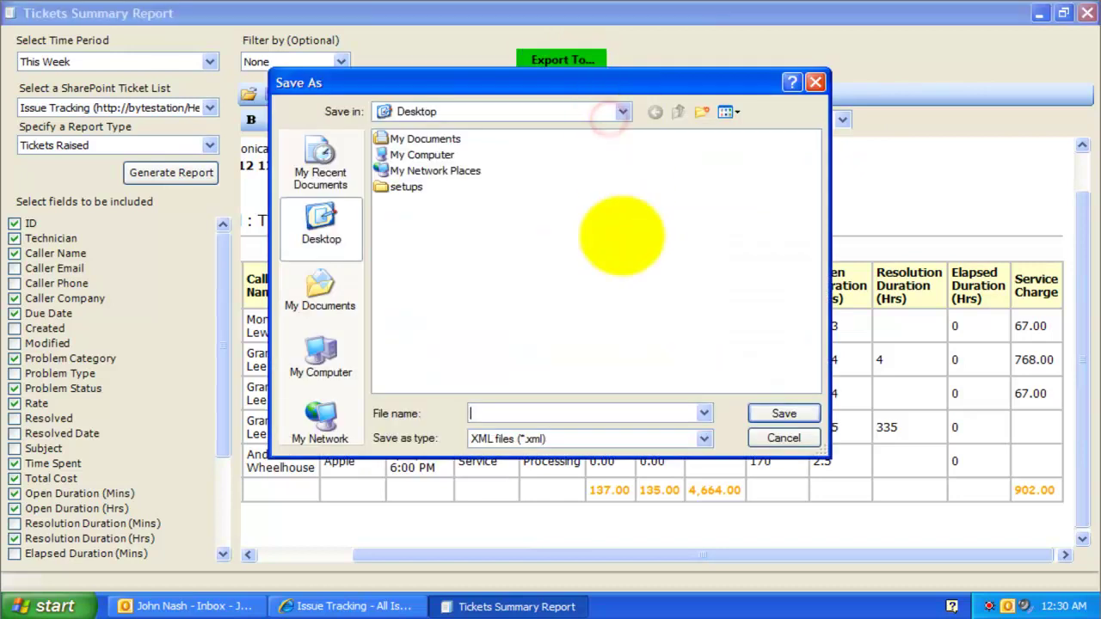
type("Tickets_Raised")
key("Return")
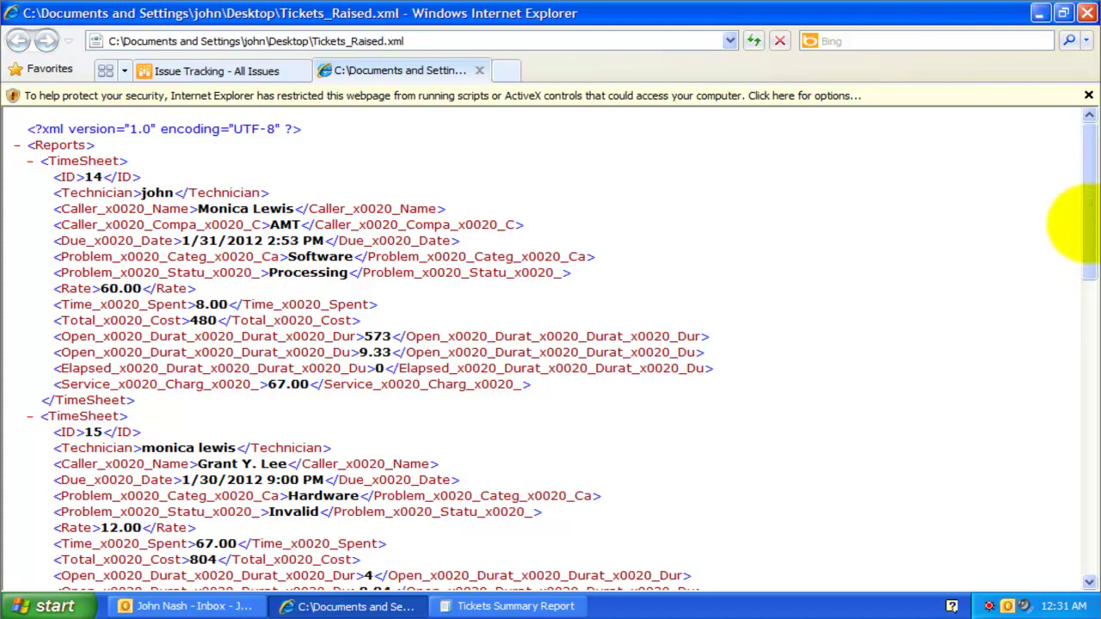
left_click_drag(1090, 237, 1088, 543)
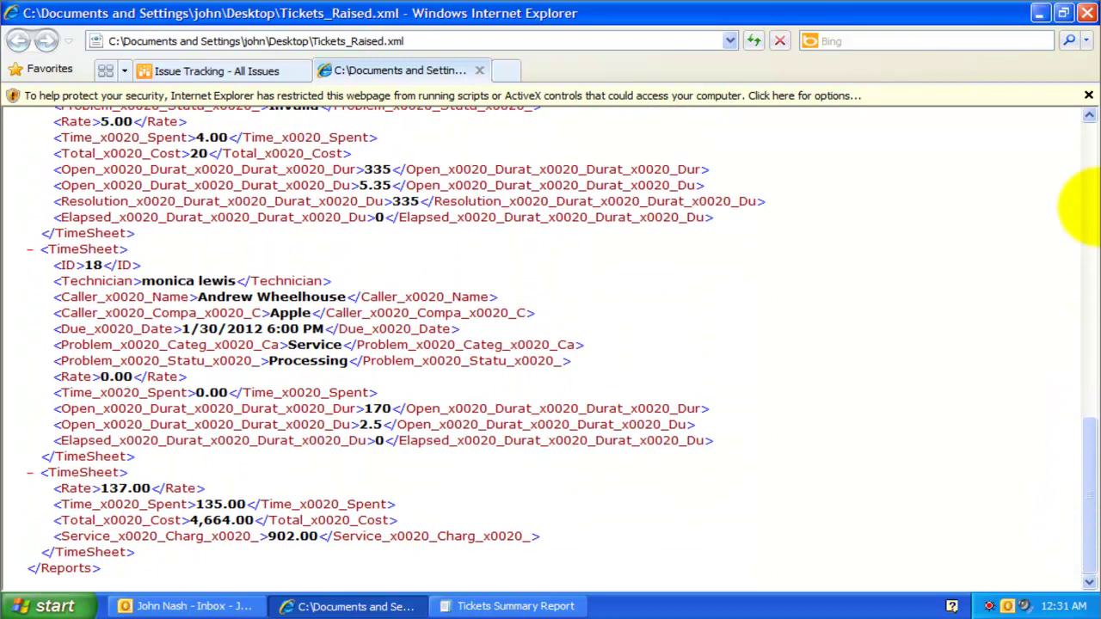
left_click(1087, 12)
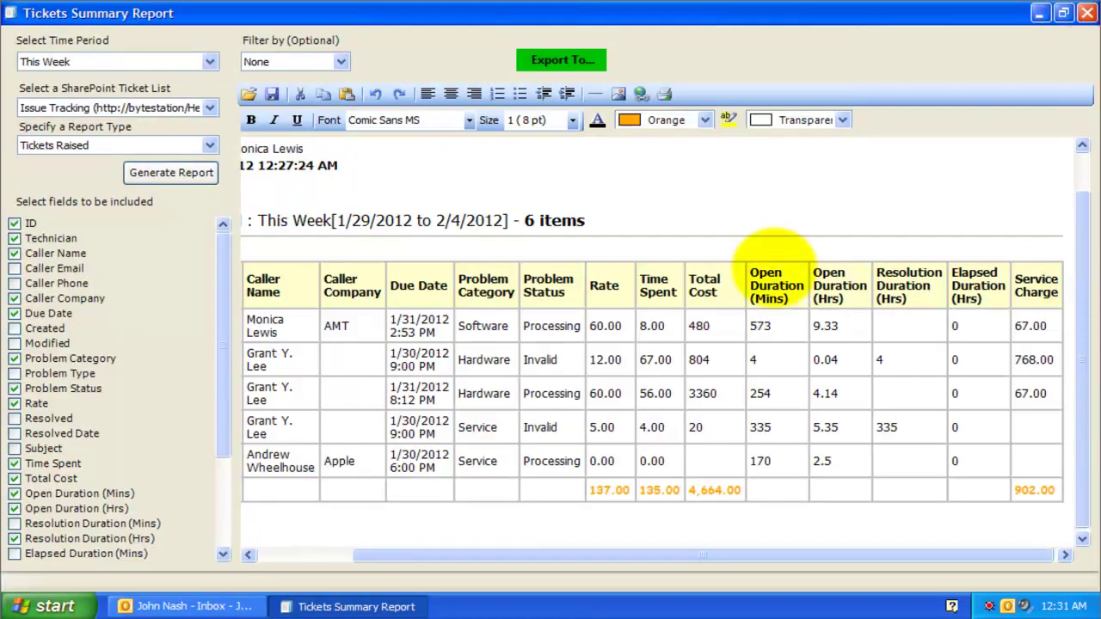
left_click(666, 93)
left_click(334, 377)
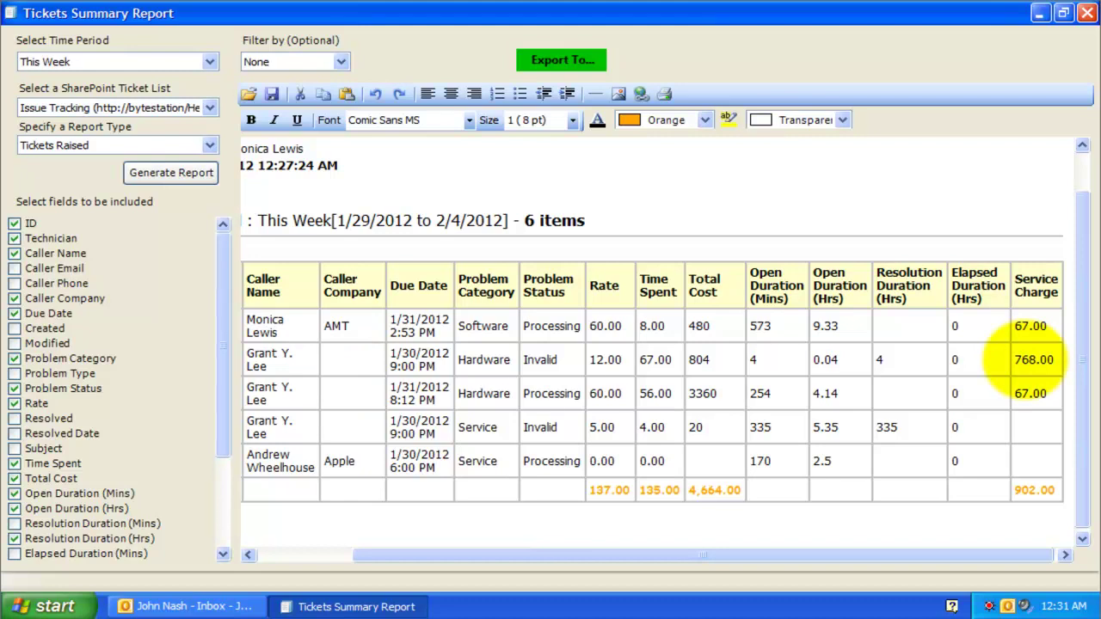
left_click(290, 555)
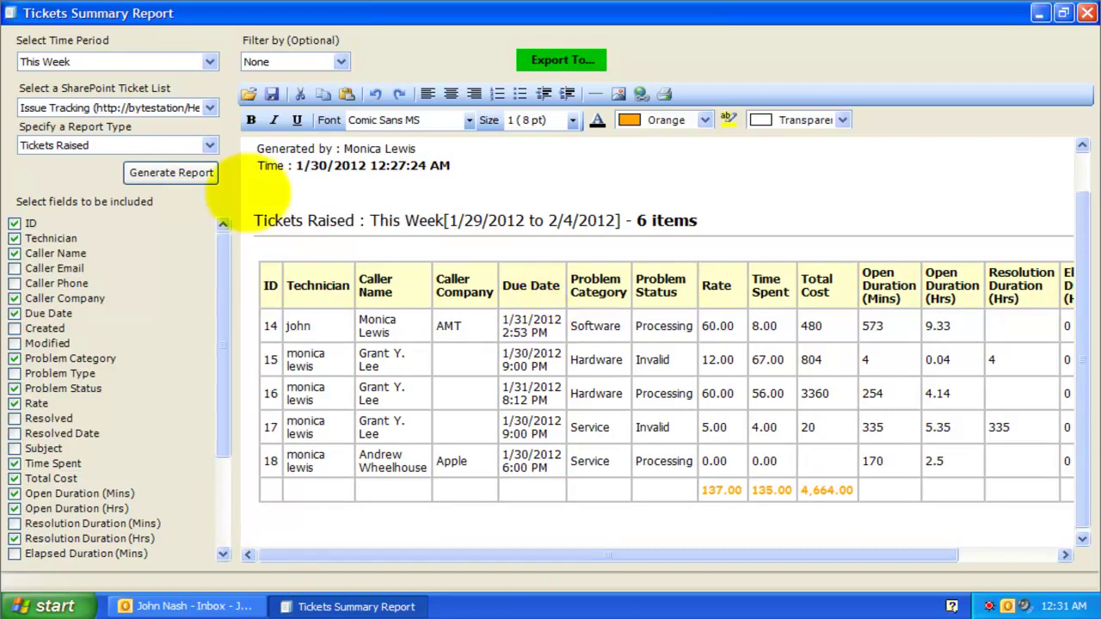
left_click(207, 147)
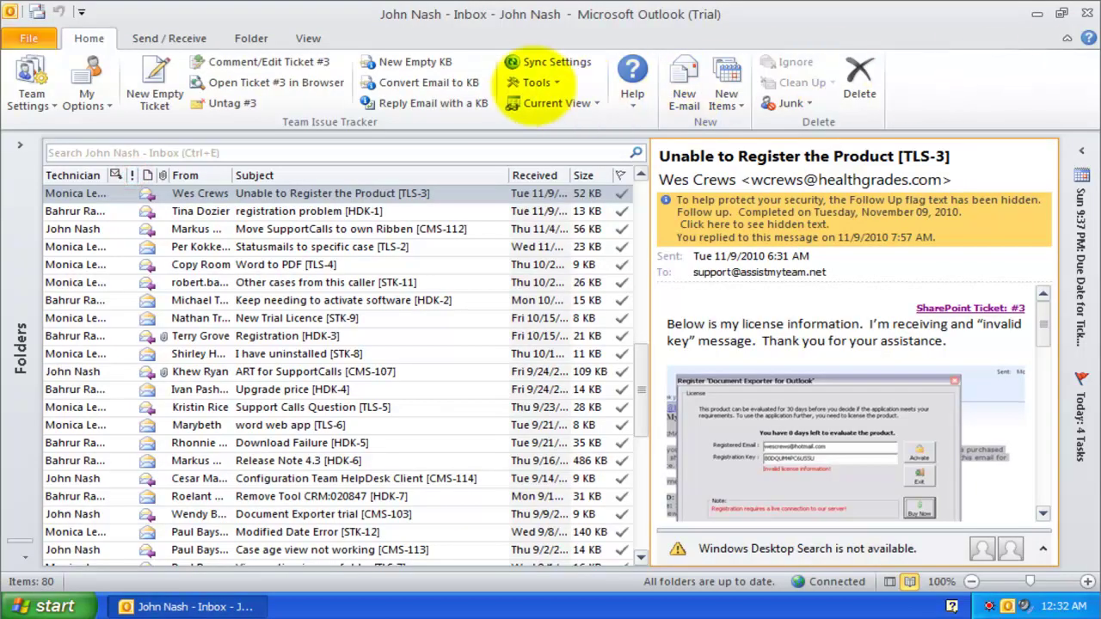
Step: In Outlook, open OLAP Statistics from the issue tracker tools and generate the cube from the CRM Tickets list
left_click(534, 83)
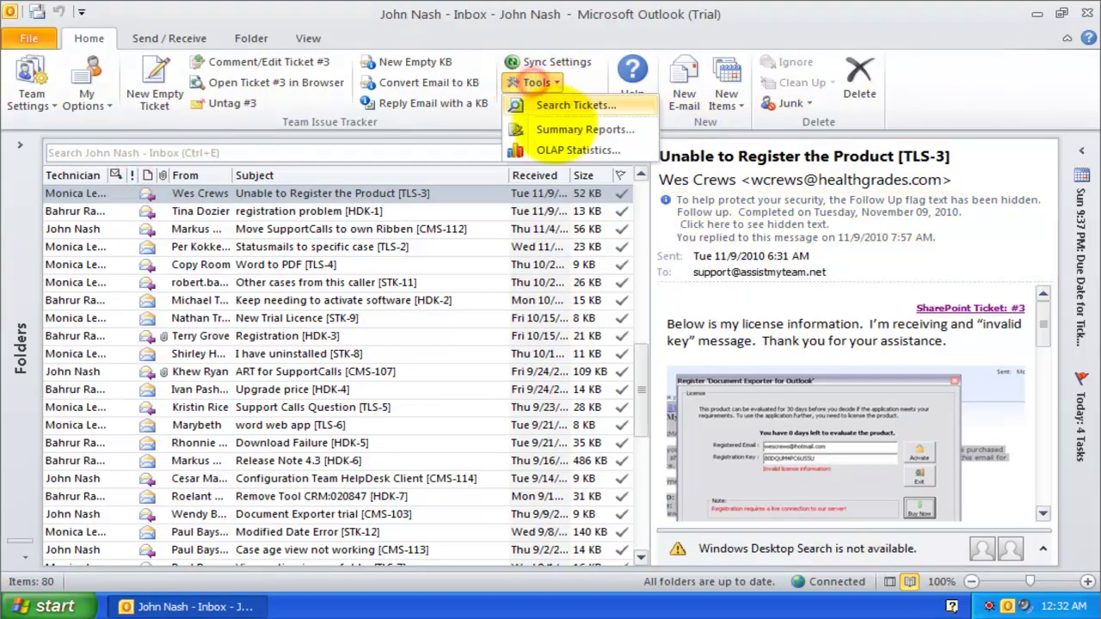
left_click(557, 150)
left_click(568, 307)
left_click(546, 305)
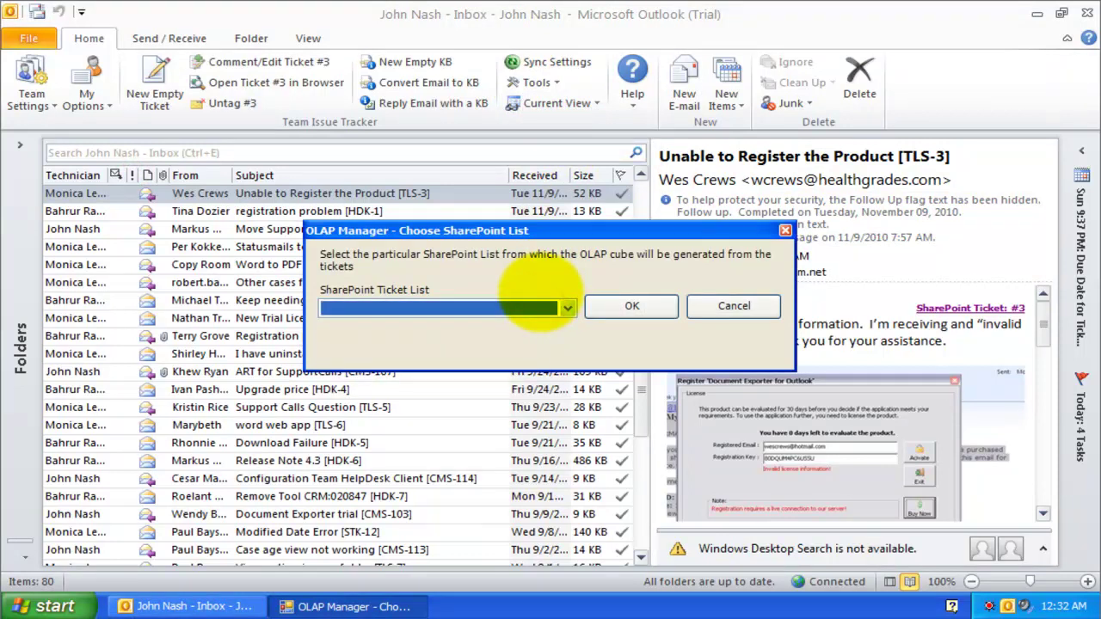
left_click(542, 307)
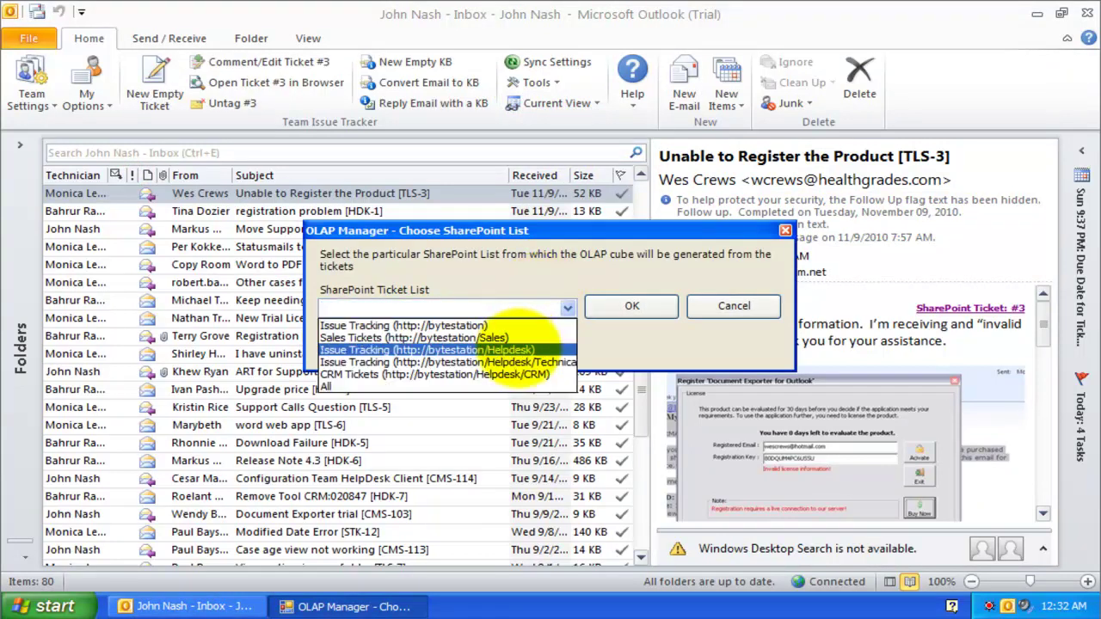
left_click(448, 374)
left_click(631, 307)
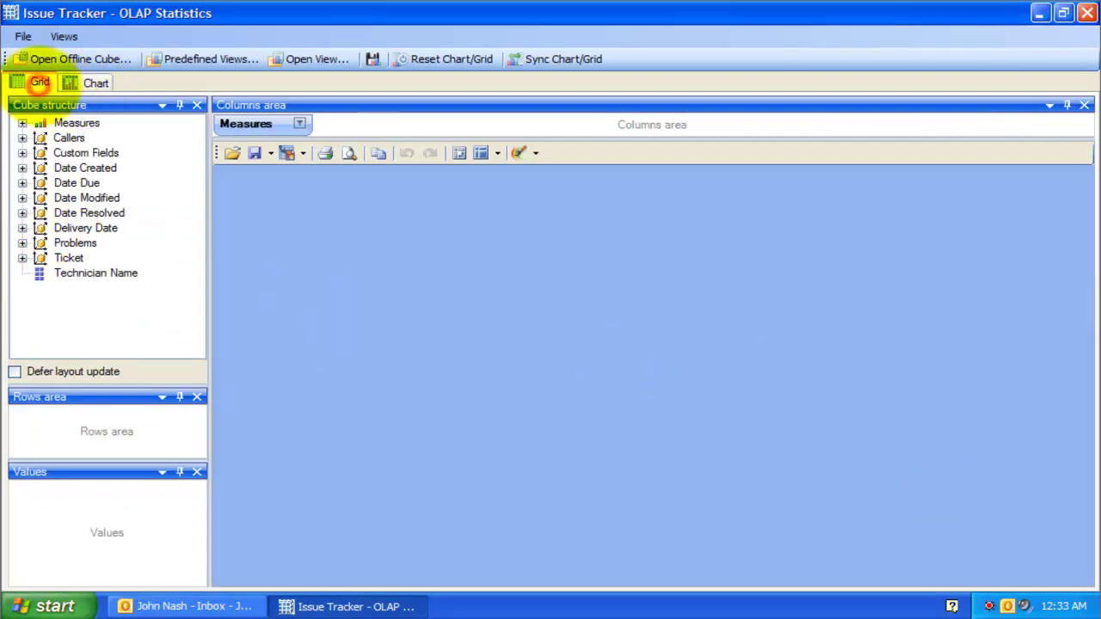
Step: Look at the chart and grid views, widen the cube structure, and browse its Measures, Callers and Ticket fields
left_click(95, 82)
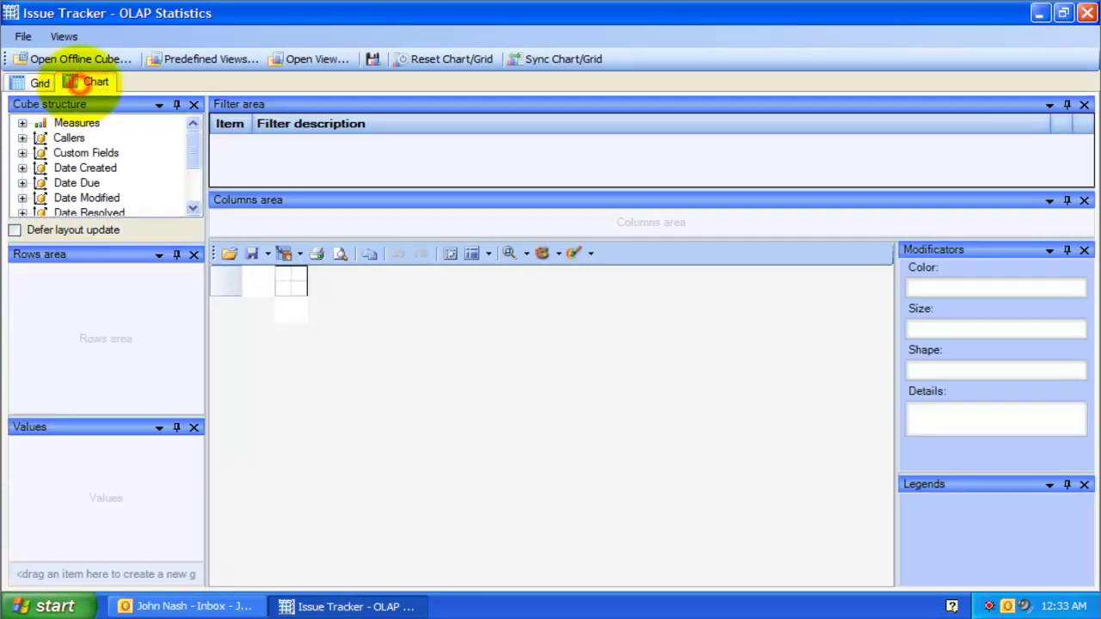
left_click(39, 83)
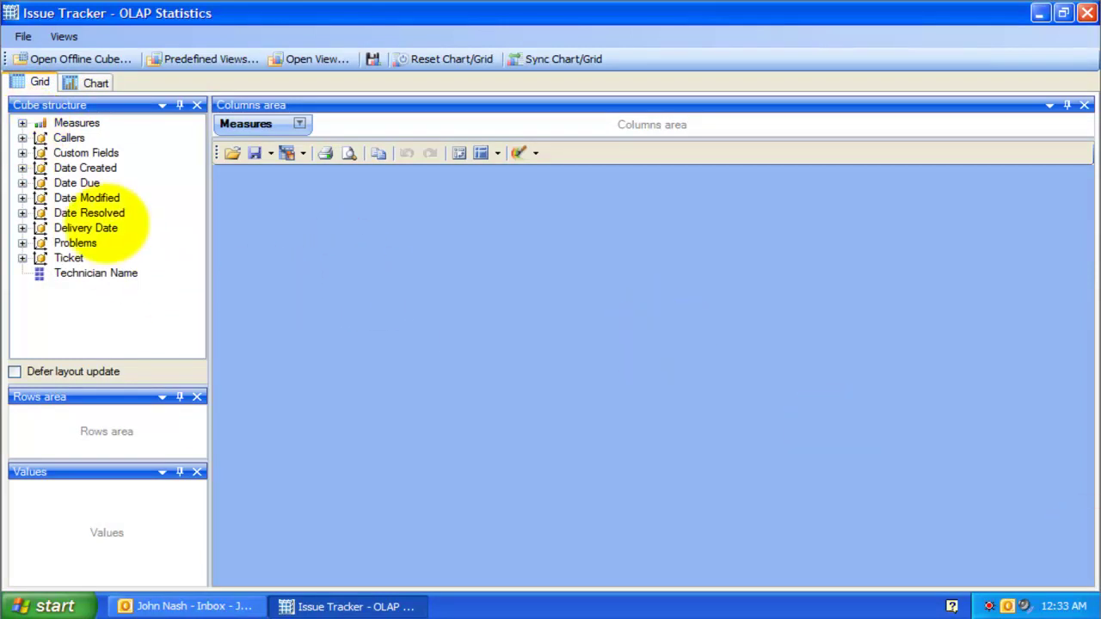
left_click(22, 123)
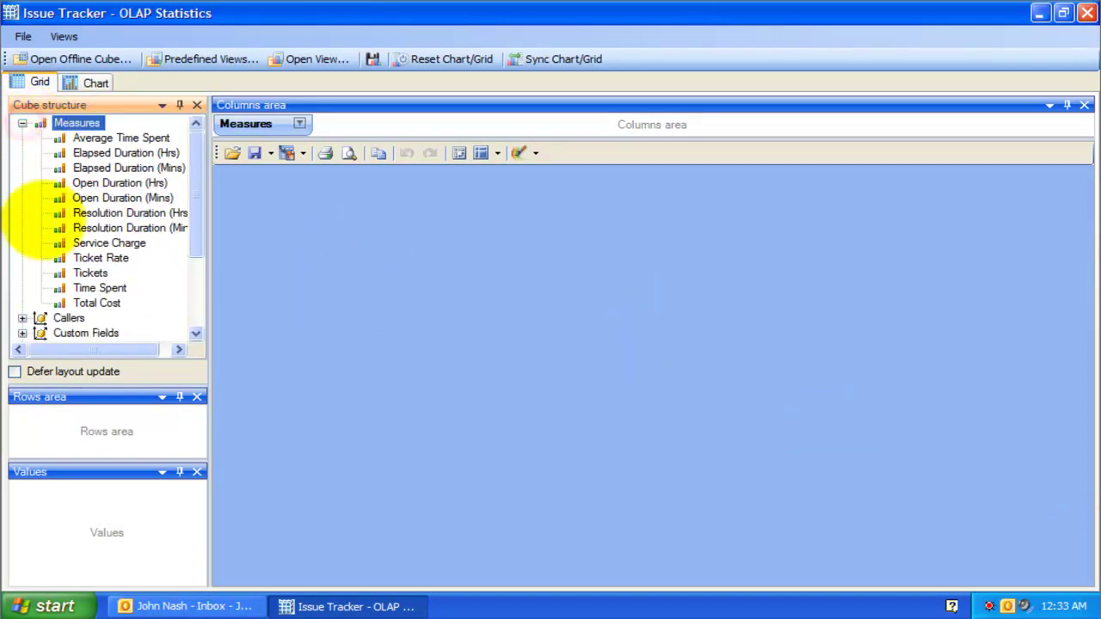
left_click_drag(212, 308, 283, 312)
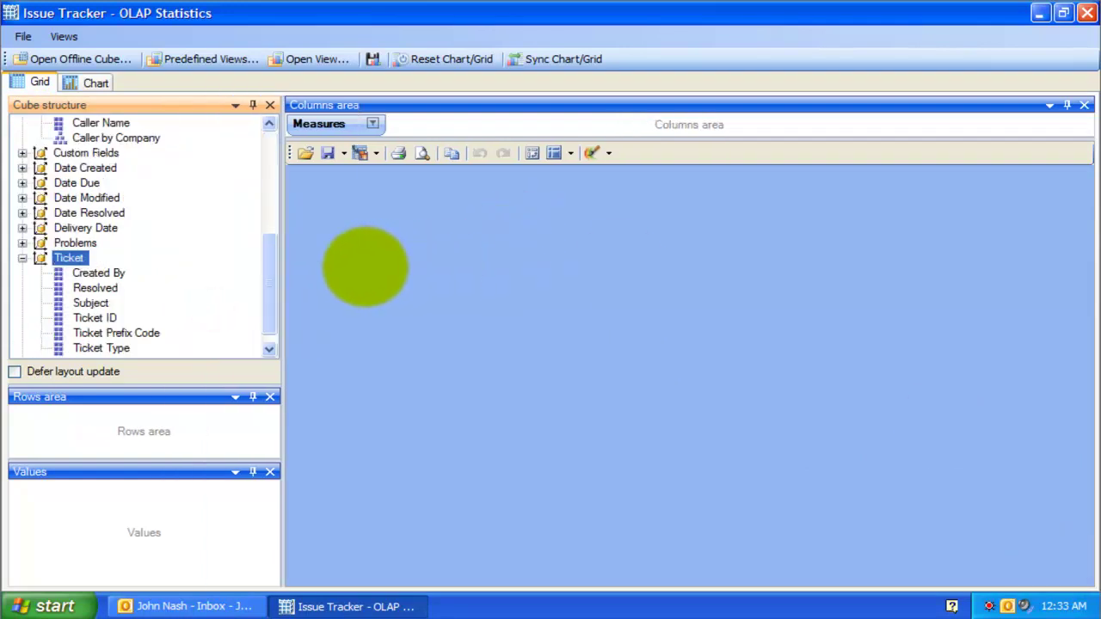
left_click_drag(270, 286, 271, 234)
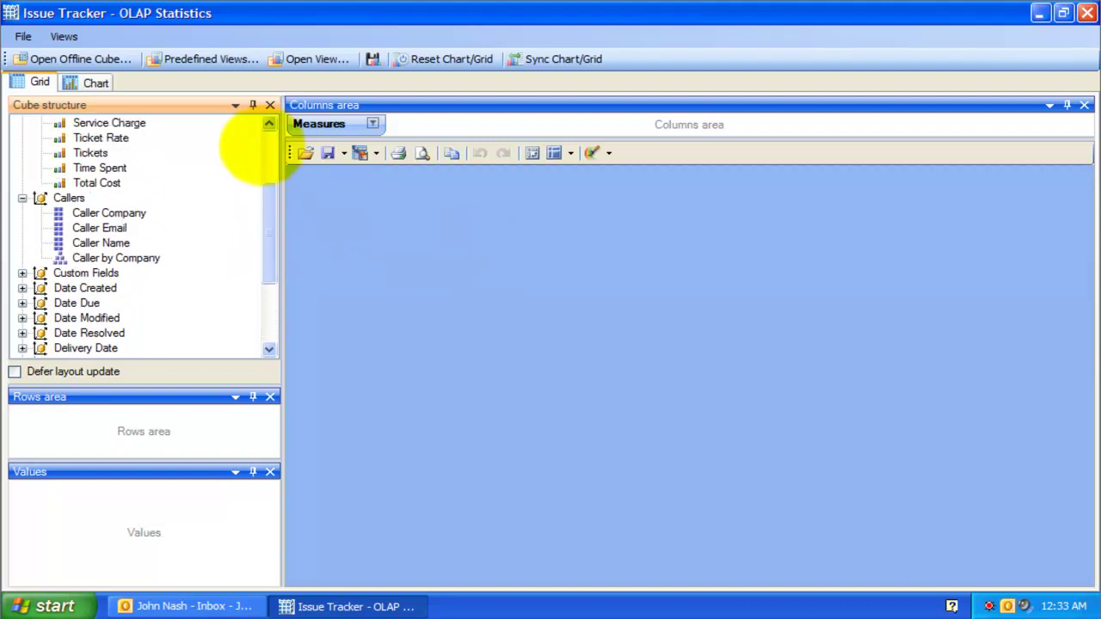
left_click(264, 144)
Step: Collapse the Callers group and view the placement option for the Resolution Duration (Hrs) measure without applying it
left_click(22, 123)
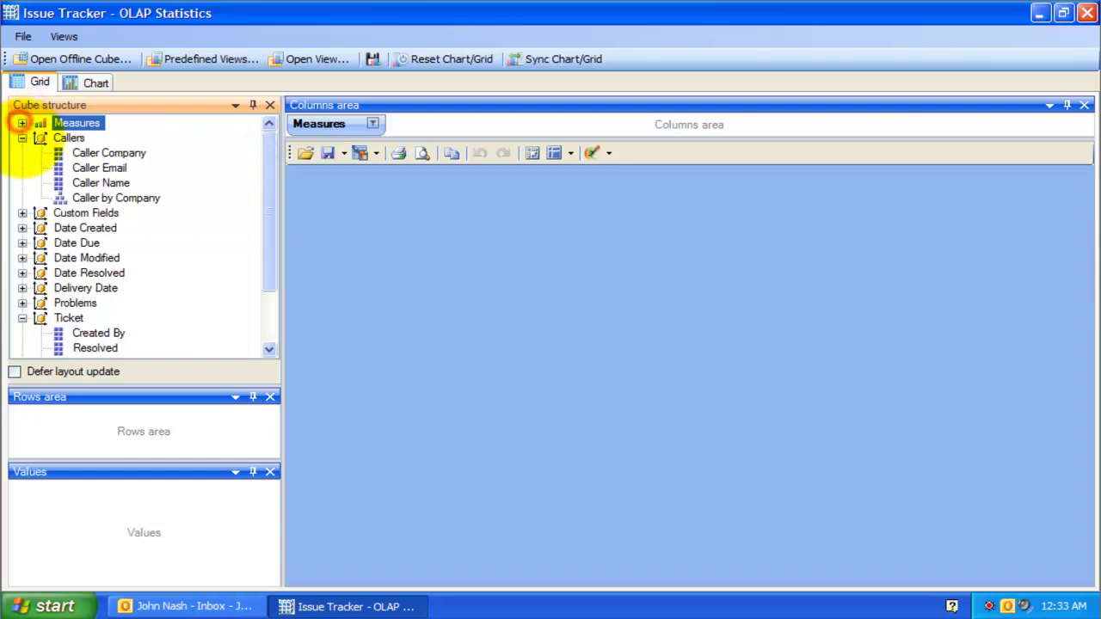
left_click(22, 138)
left_click(20, 123)
left_click(129, 212)
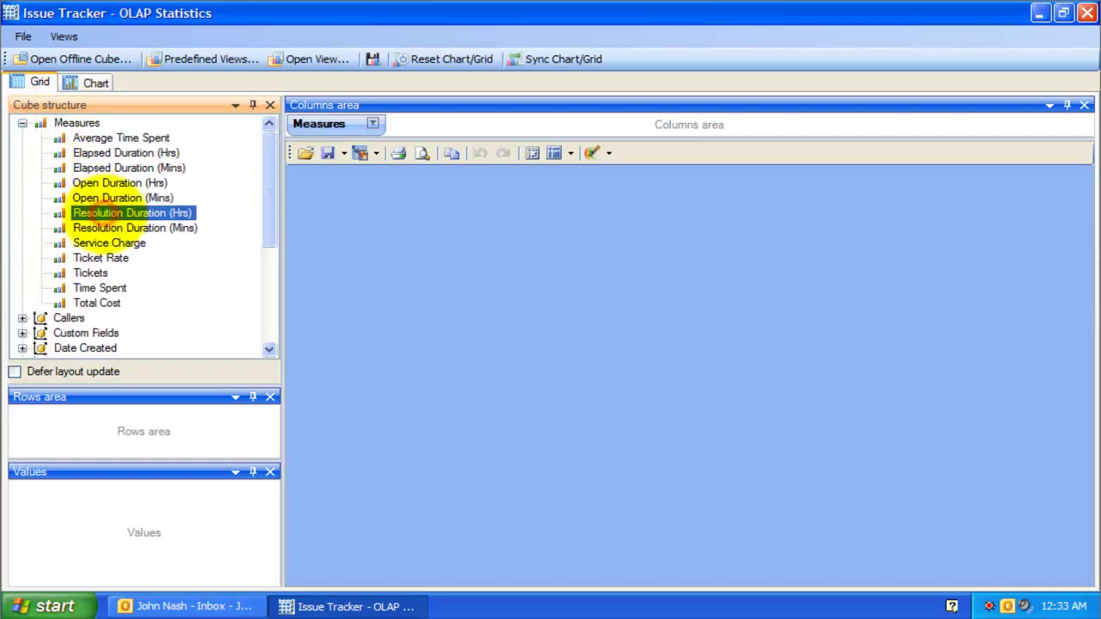
right_click(125, 215)
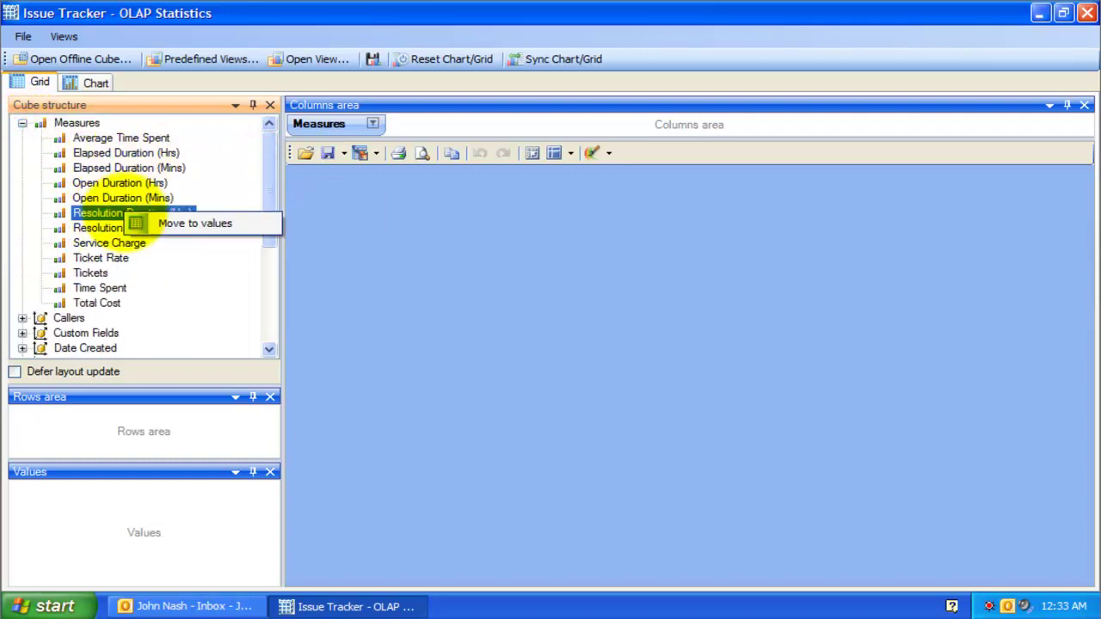
key("Escape")
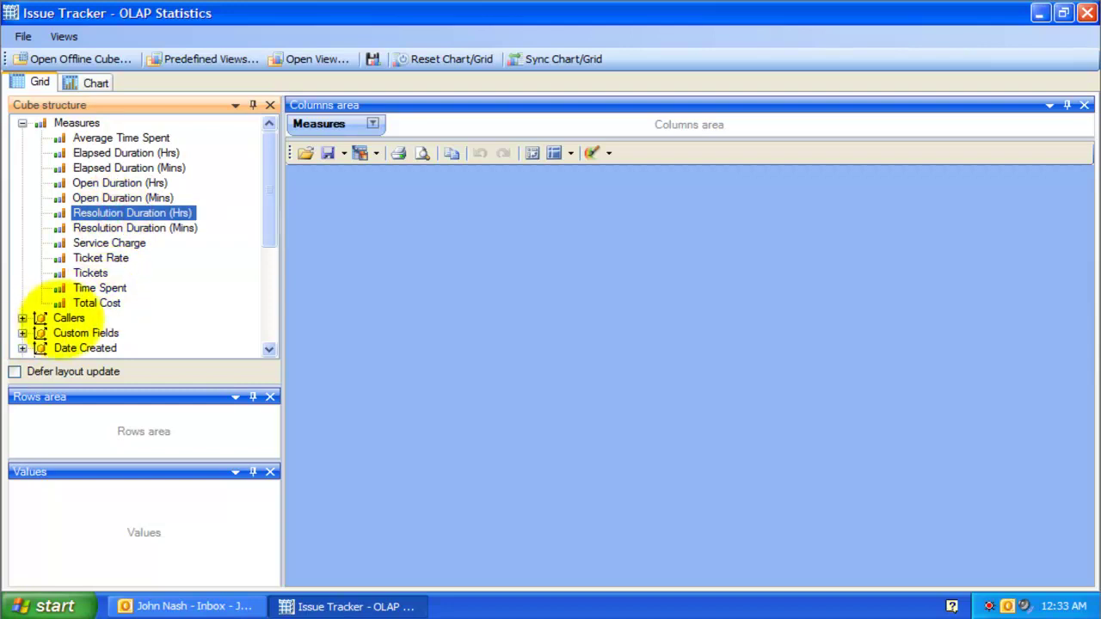
Step: Show the placement options for the Resolved field in the Ticket group
scroll(34, 331, "down", 2)
scroll(69, 333, "down", 2)
right_click(93, 288)
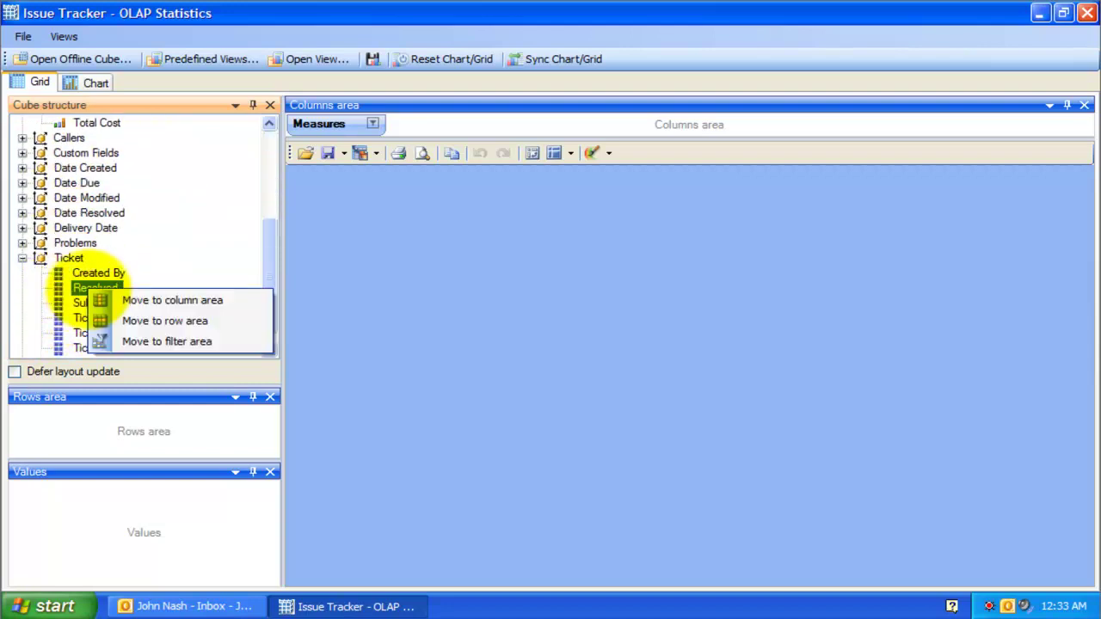
Step: Add the Time Spent measure to the pivot grid's values and Ticket Type to its rows
left_click(550, 442)
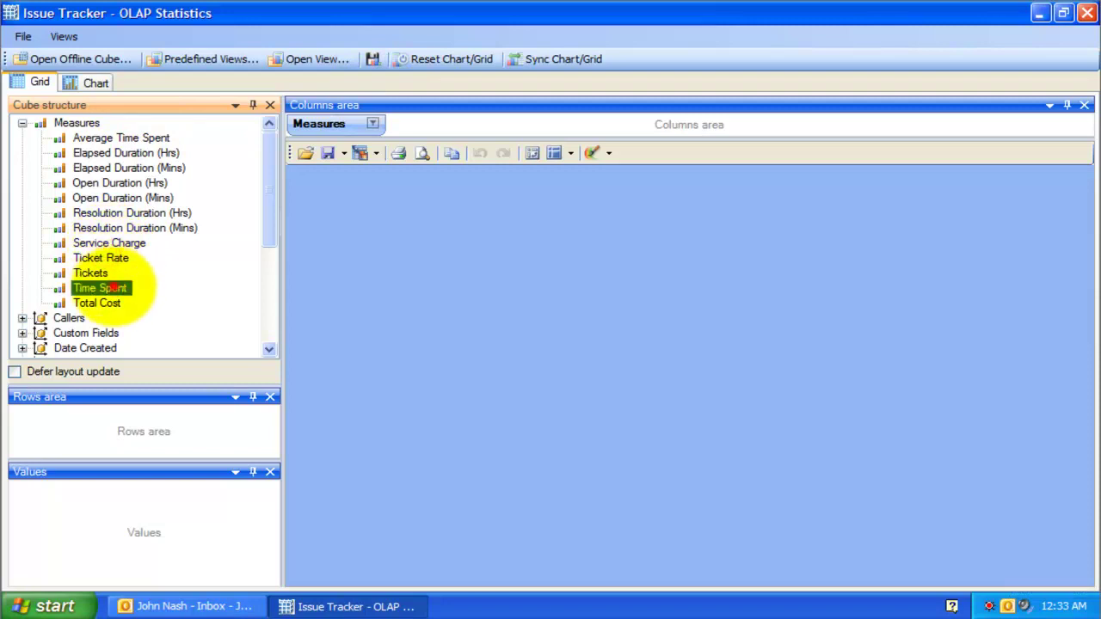
right_click(110, 287)
left_click(183, 297)
scroll(135, 289, "down", 5)
double_click(91, 286)
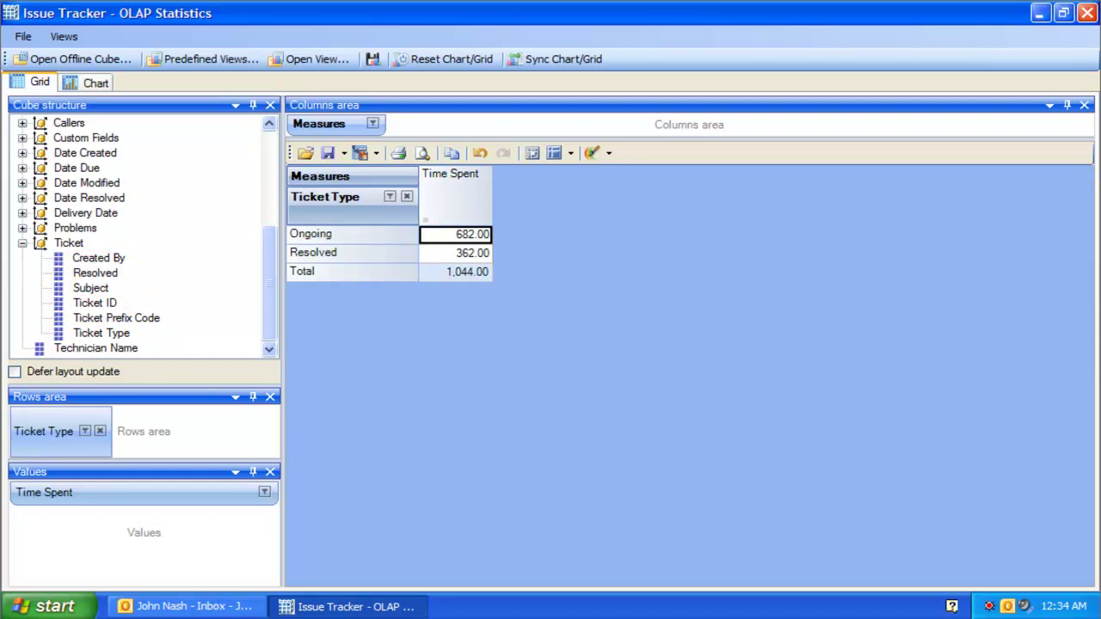
Step: Review the Ticket Type member filter with all members kept, and add the Tickets measure to the values
left_click(87, 431)
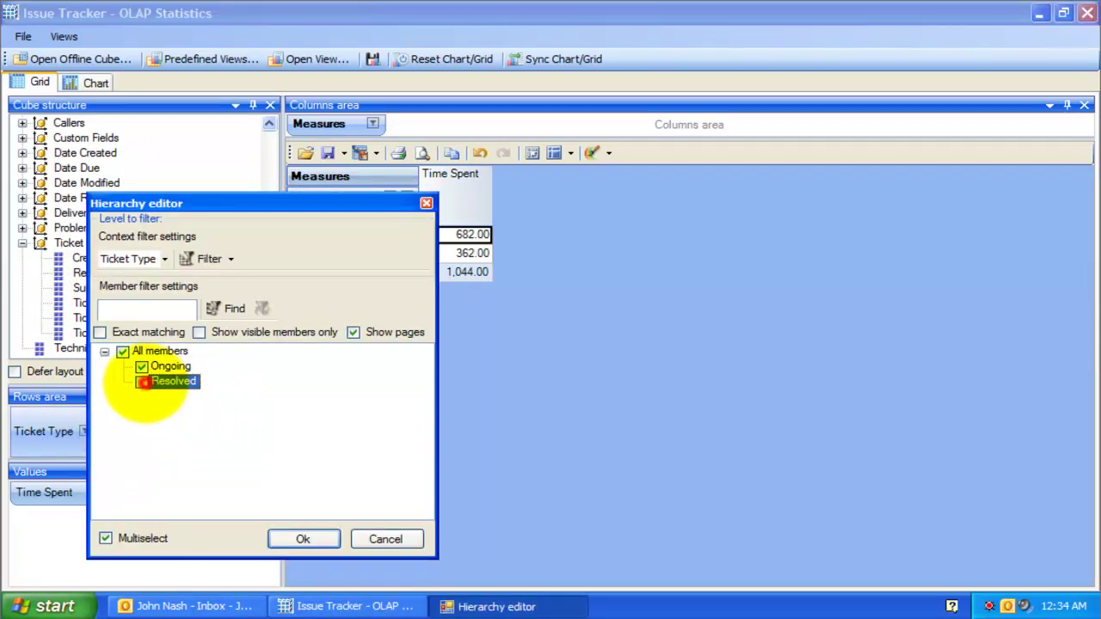
left_click(303, 539)
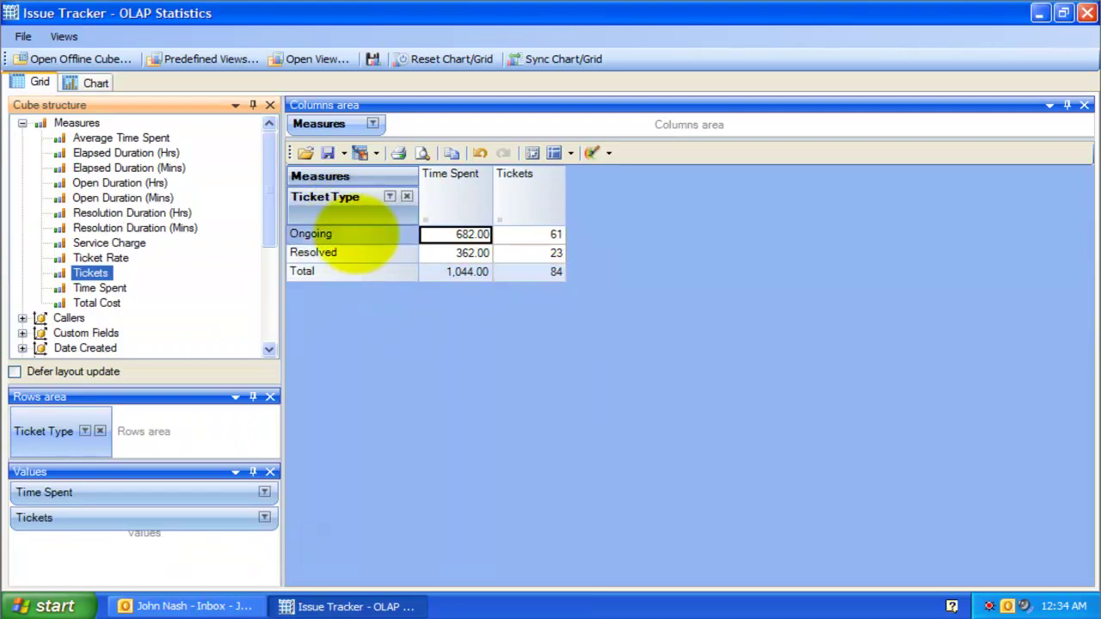
left_click(437, 399)
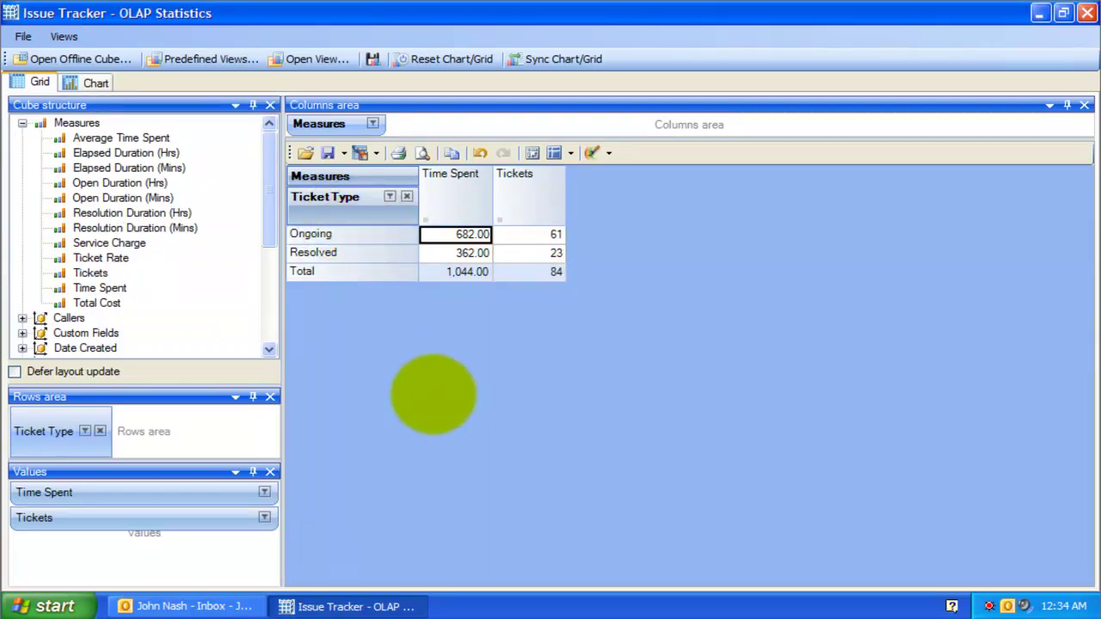
Step: View the grid's save state options and its available export formats without applying any
left_click(344, 153)
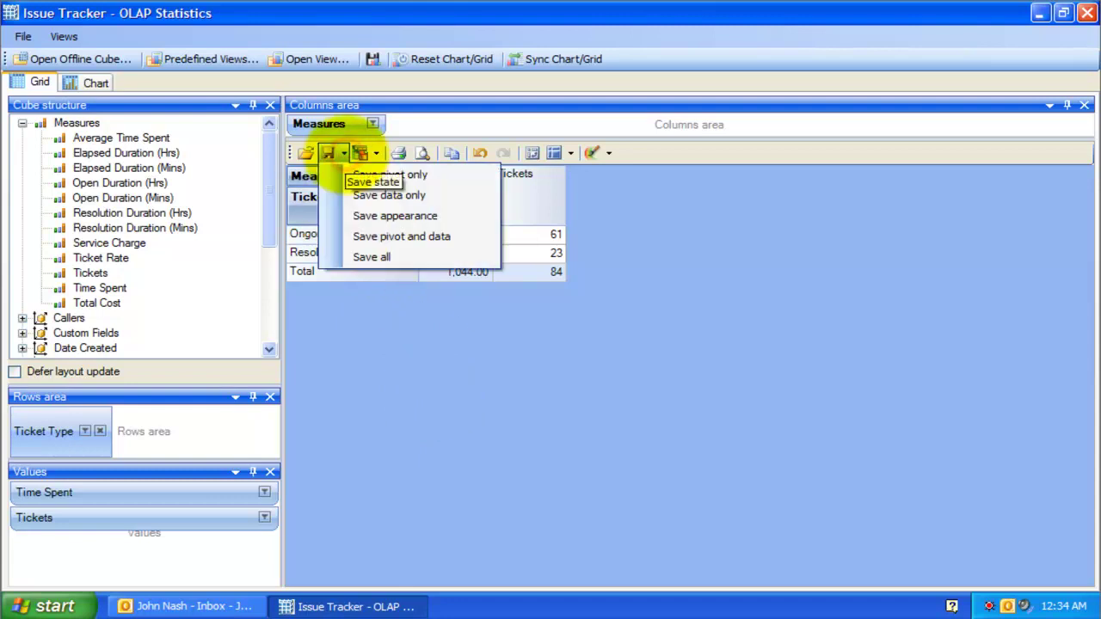
left_click(376, 153)
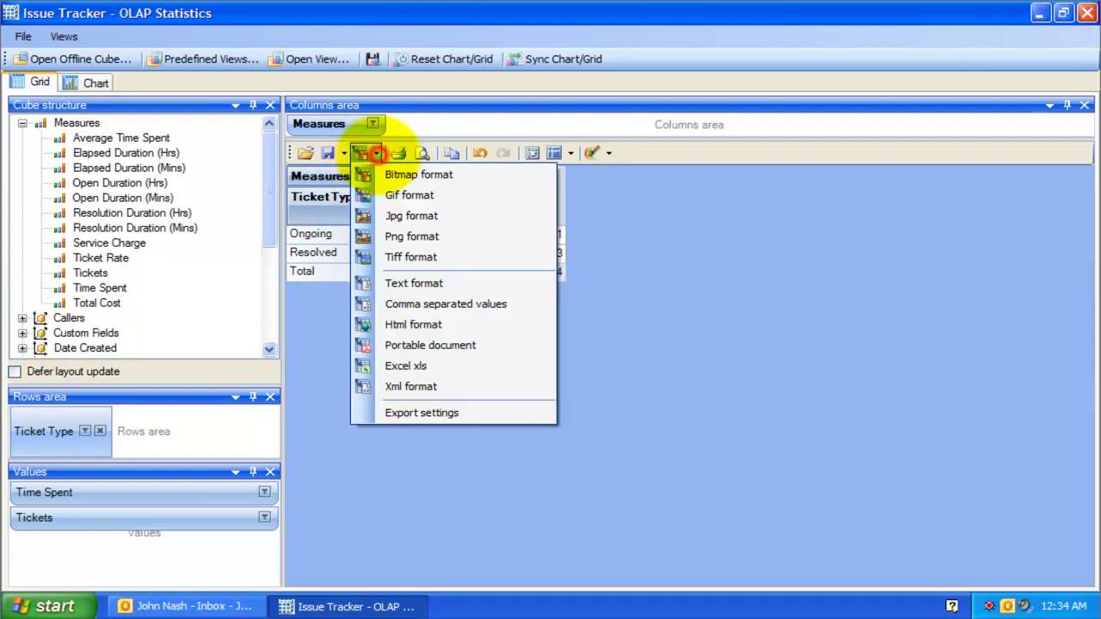
key("Escape")
left_click(648, 505)
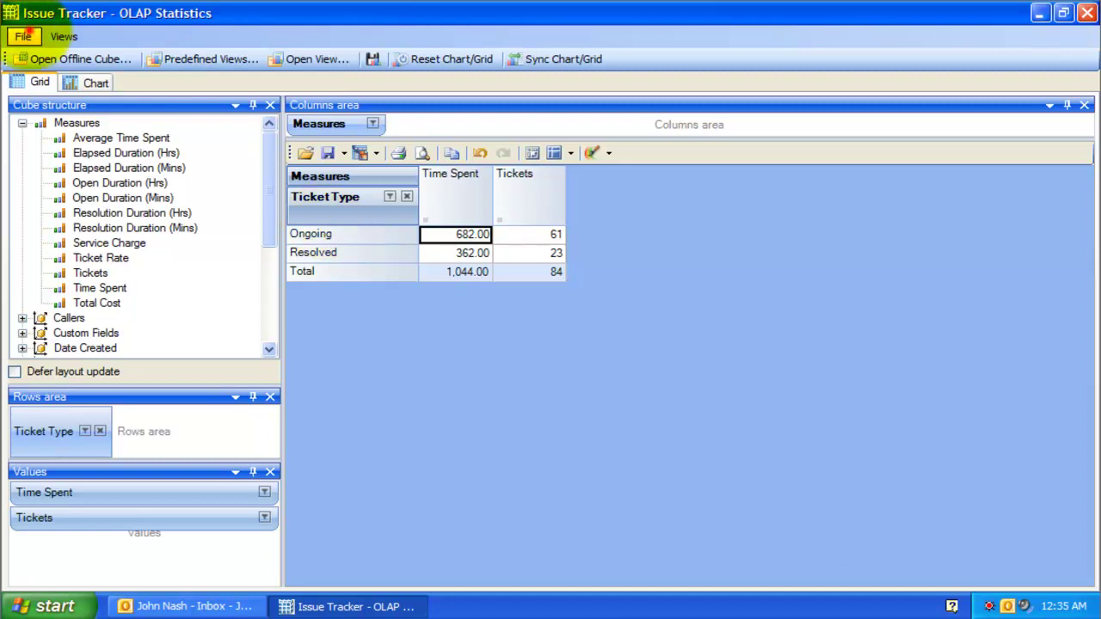
Step: Load the predefined view Technician - Tickets and examine the ongoing and resolved tickets per technician
left_click(23, 36)
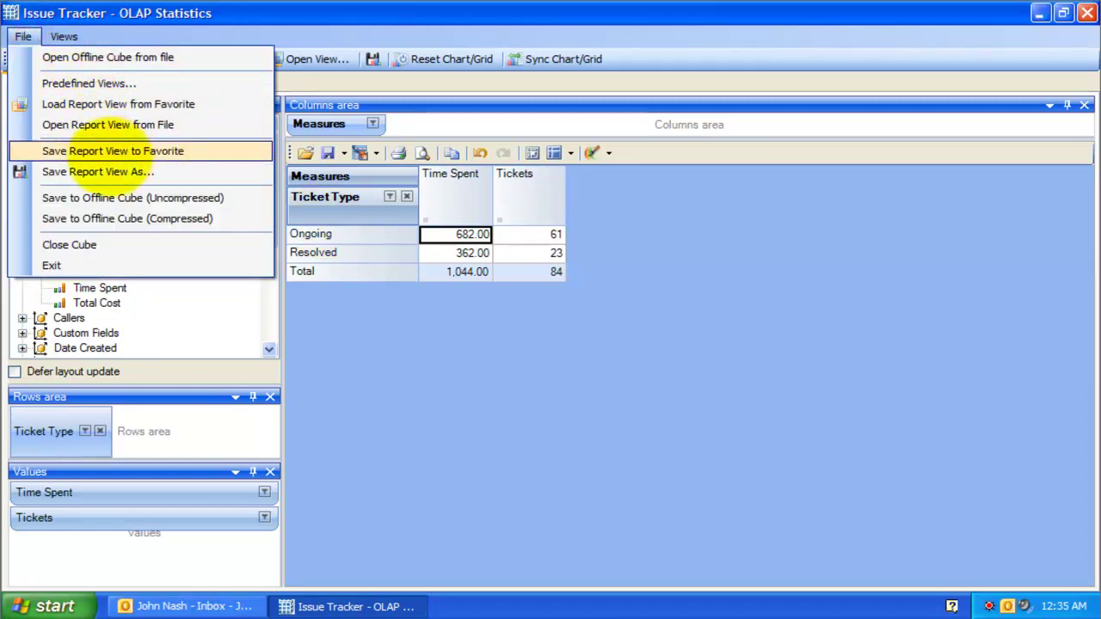
left_click(88, 82)
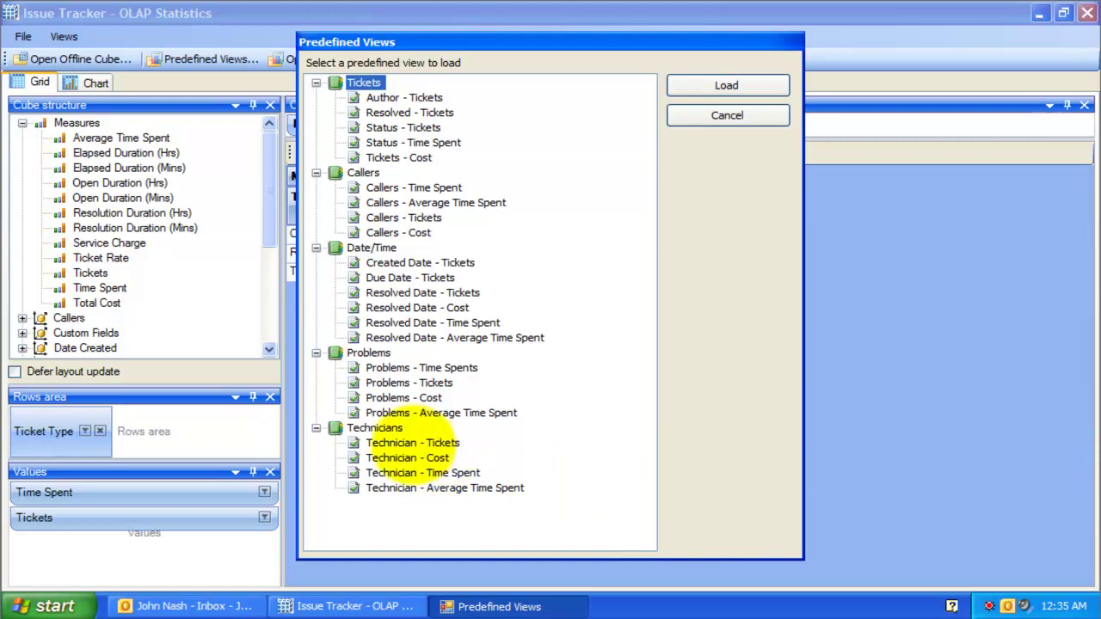
left_click(400, 443)
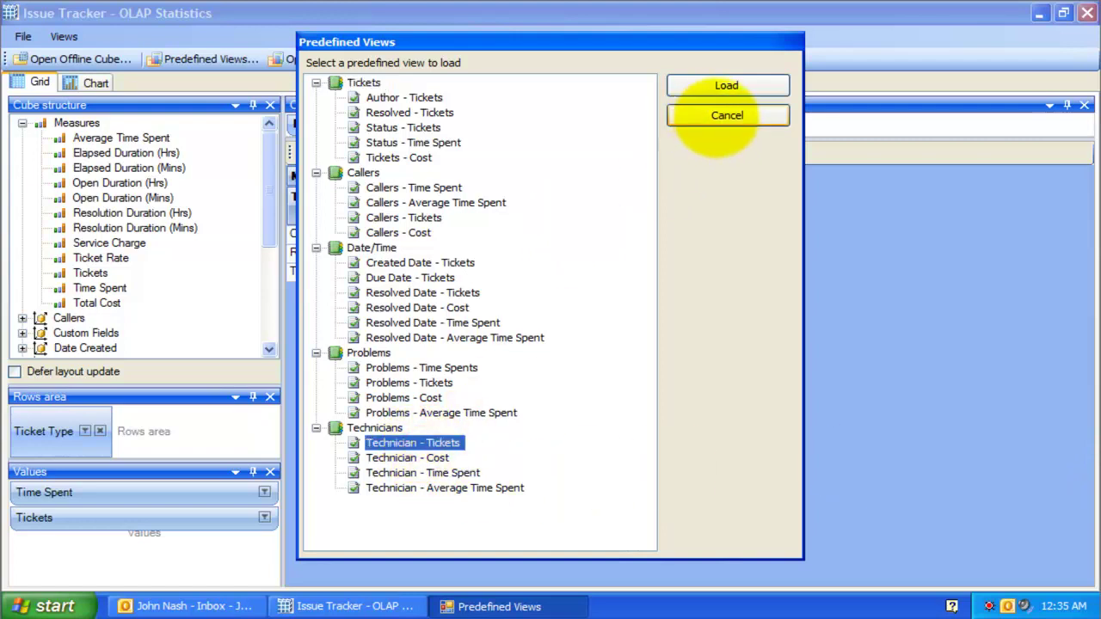
left_click(723, 87)
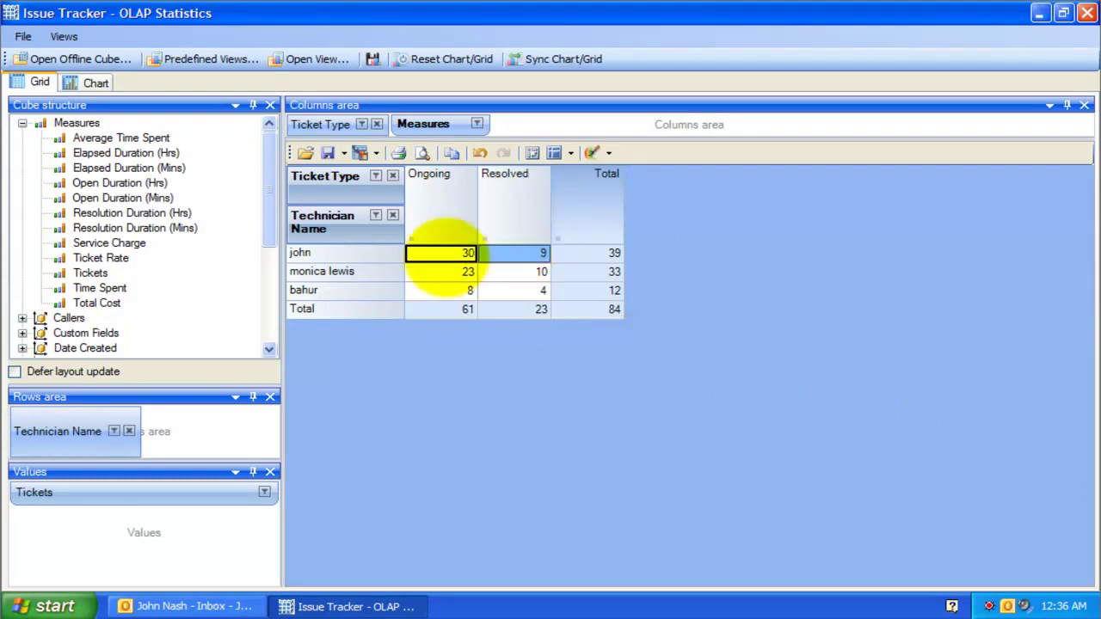
left_click_drag(340, 255, 350, 271)
Step: Load the predefined view Technician - Cost and examine the total cost per technician
left_click(215, 58)
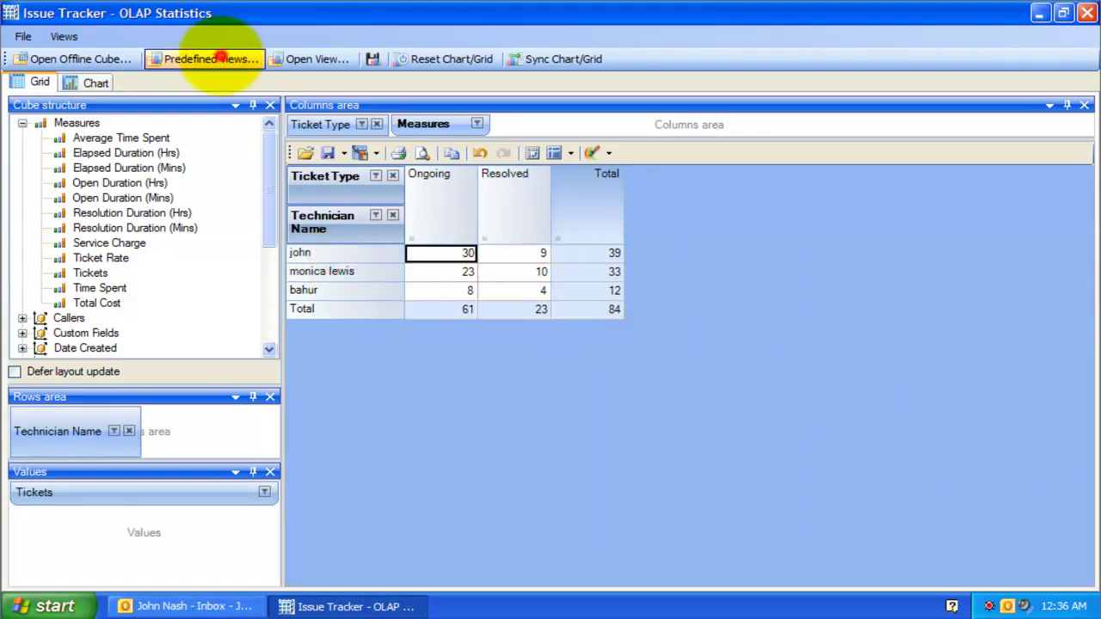
left_click(421, 458)
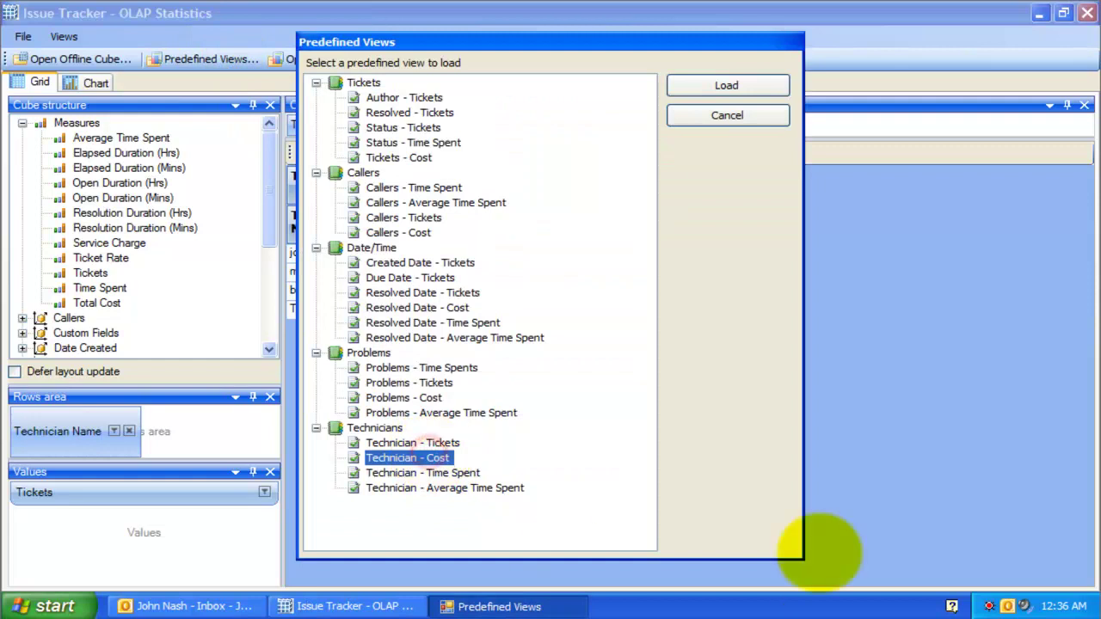
left_click(746, 86)
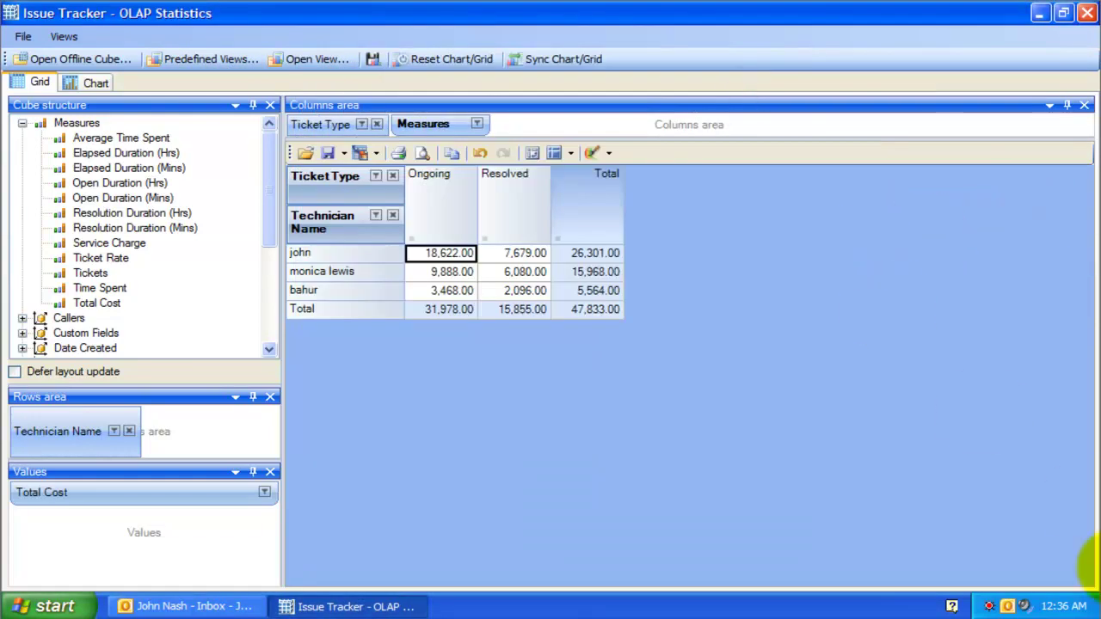
left_click(656, 271)
left_click_drag(657, 271, 605, 250)
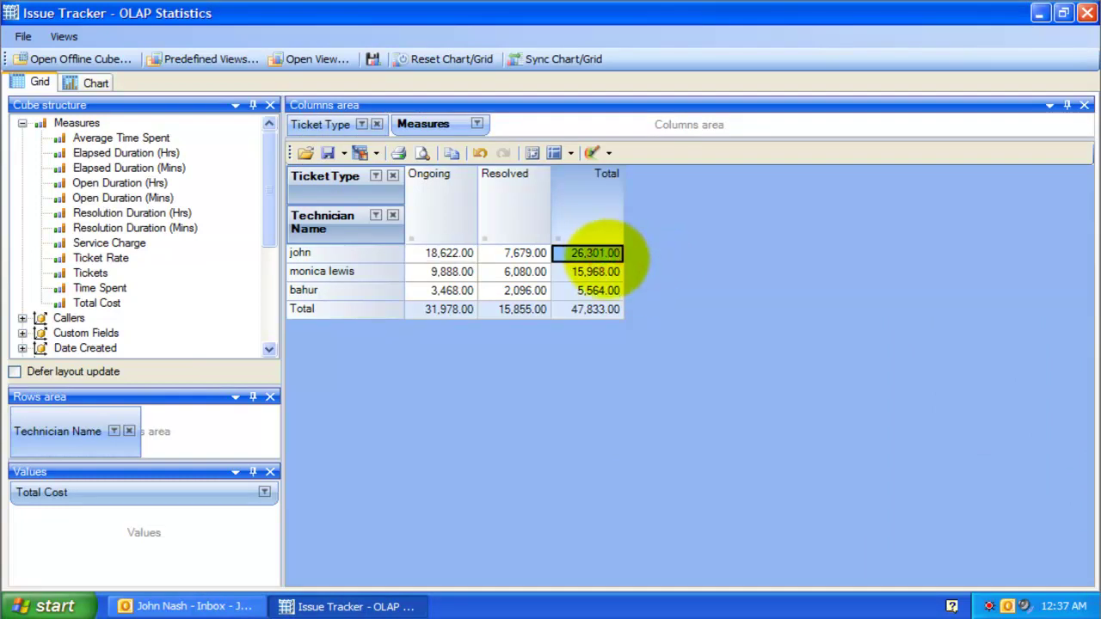
Step: Load the predefined view Problems - Tickets
left_click(210, 58)
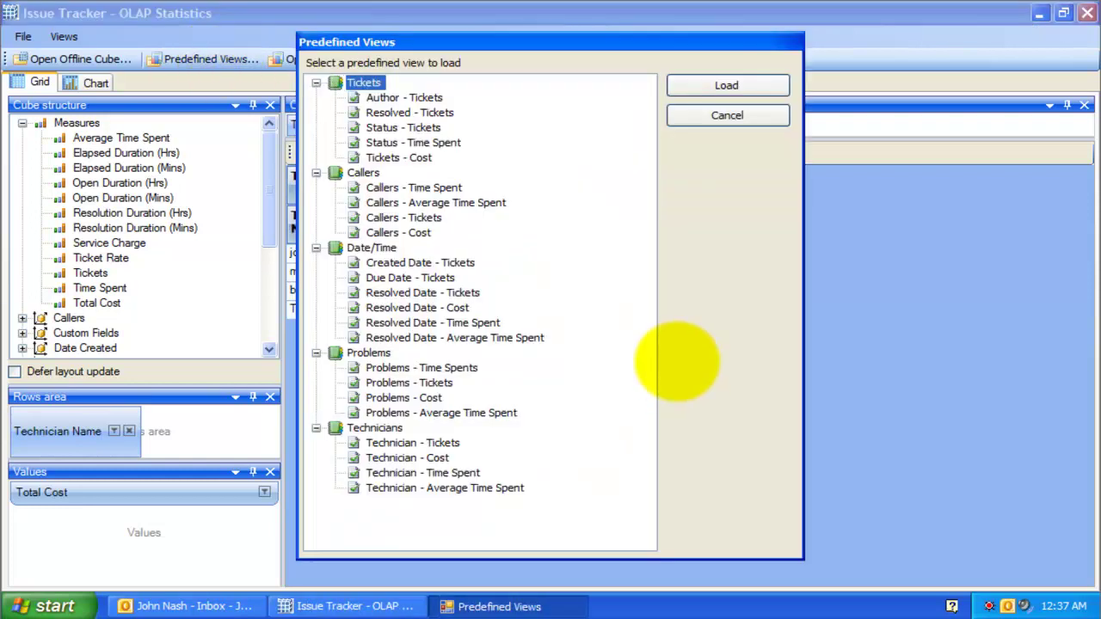
left_click(439, 368)
left_click(430, 383)
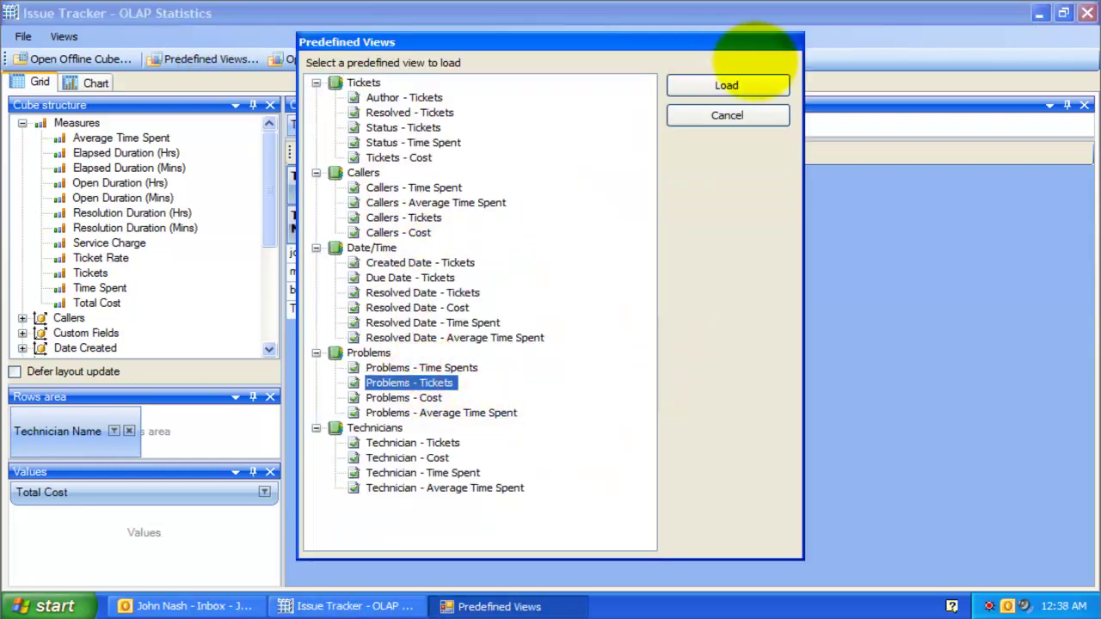
left_click(744, 85)
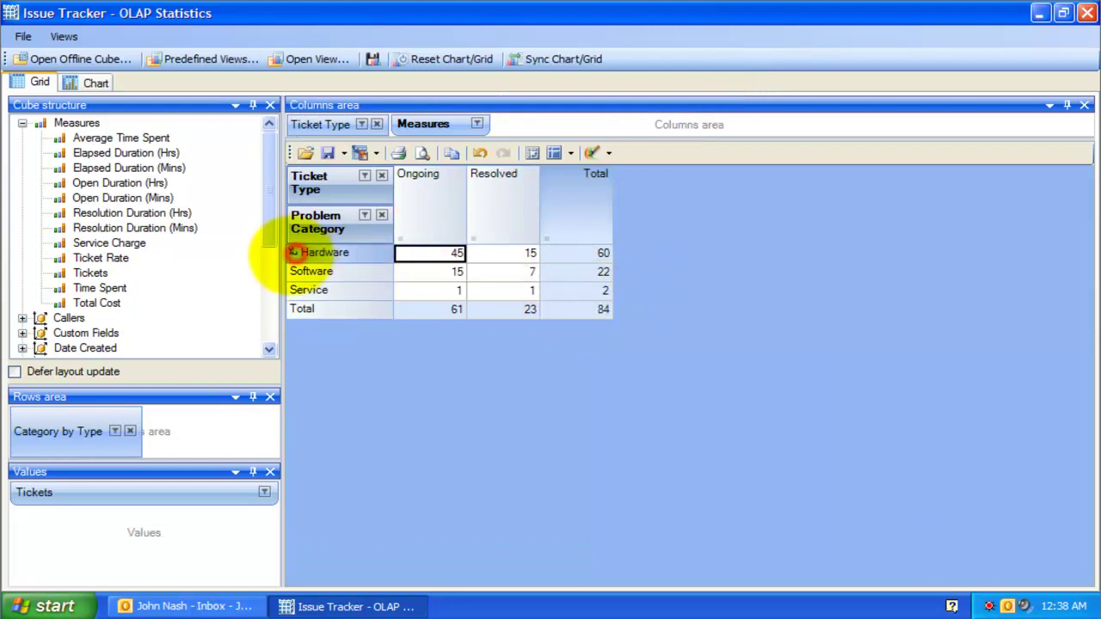
Step: Expand the Hardware and Software categories into problem types and widen the grid's row header column
left_click(291, 253)
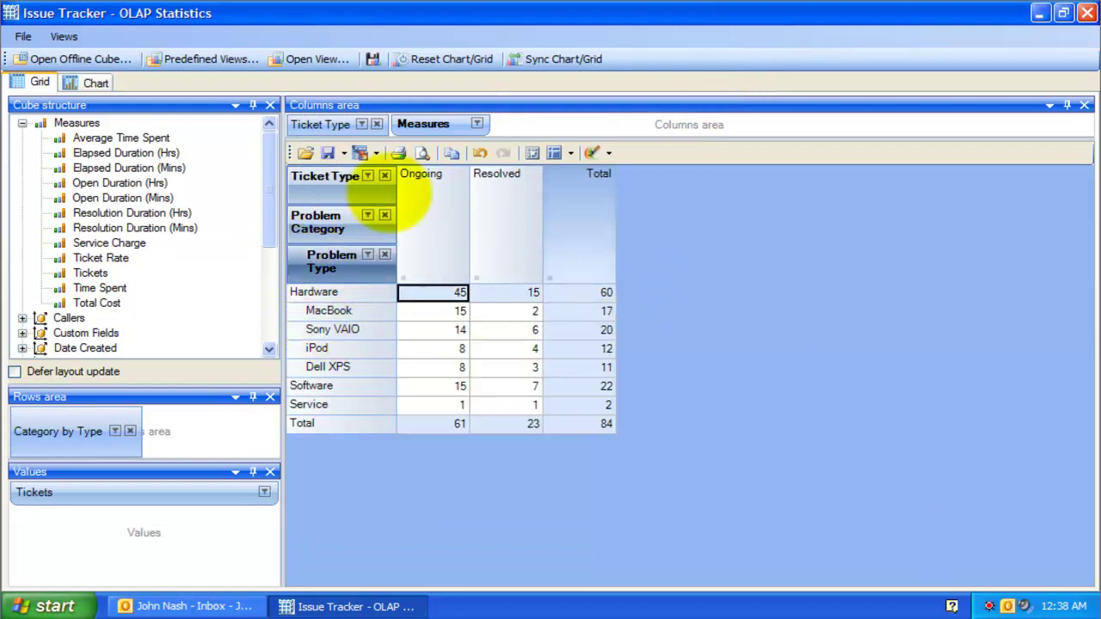
left_click_drag(400, 189, 473, 196)
left_click(292, 387)
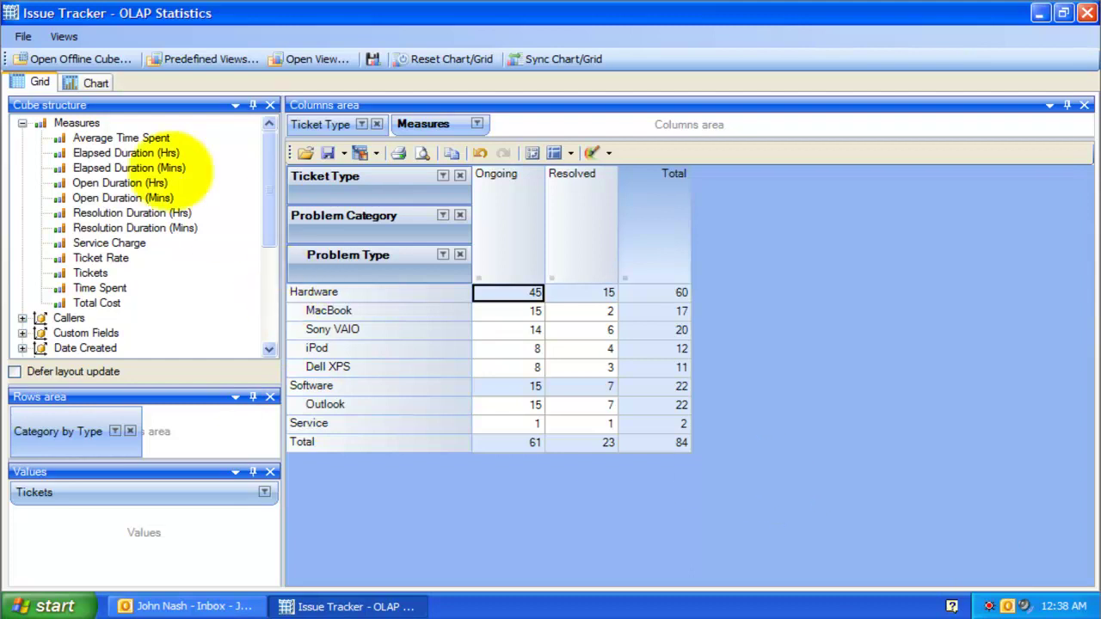
Step: Add the Ticket Rate, Service Charge and Resolution Duration (Hrs) measures to the values of the problem grid
left_click(121, 182)
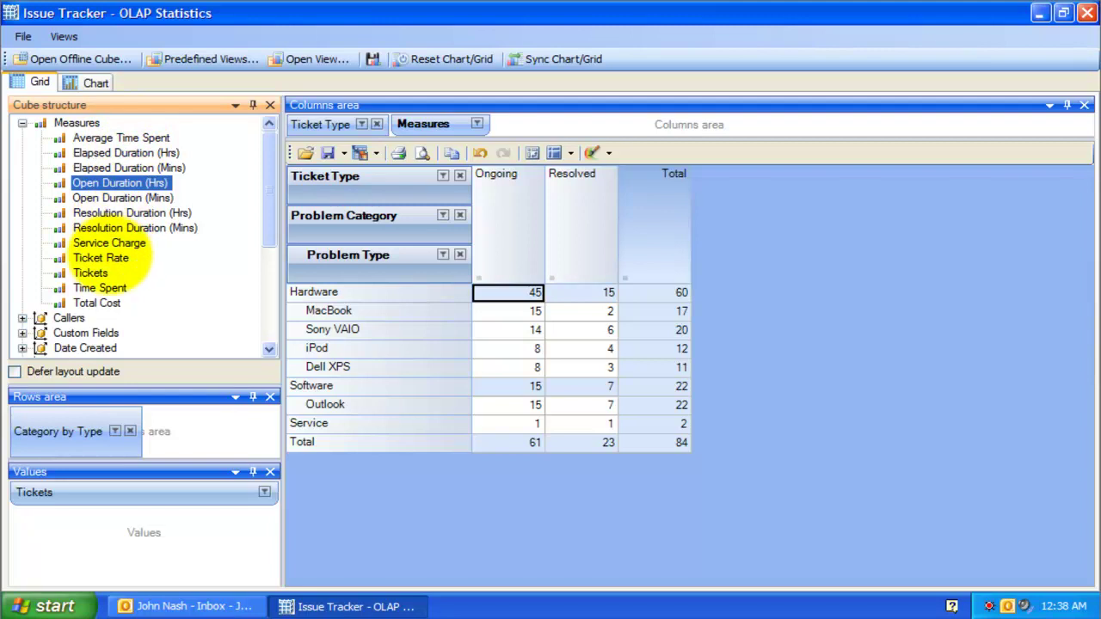
left_click(105, 257)
left_click_drag(105, 257, 138, 525)
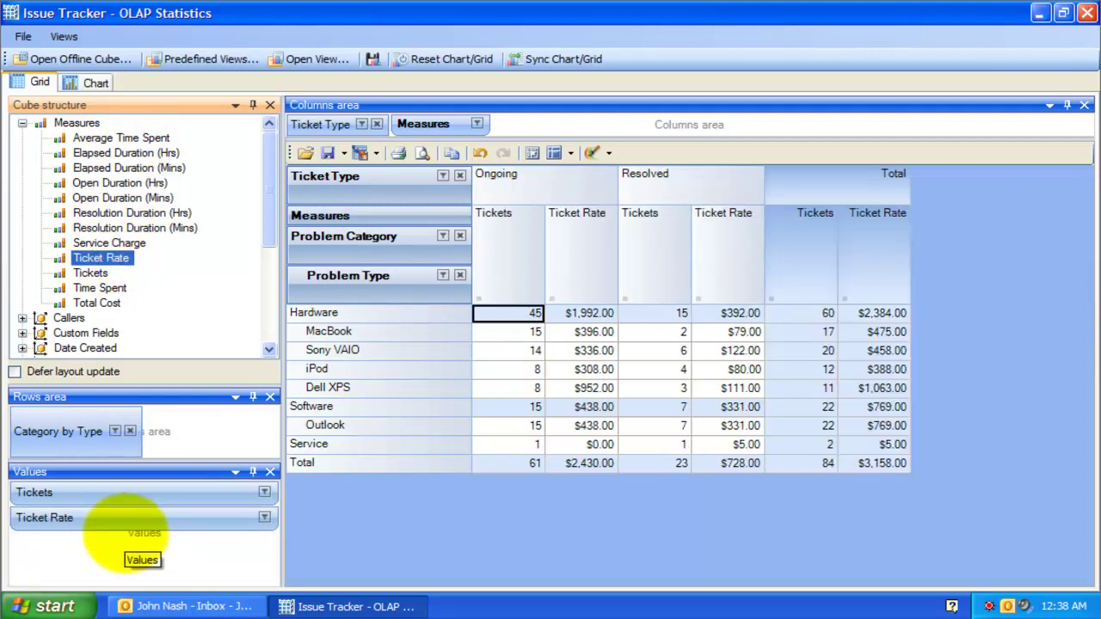
left_click_drag(108, 244, 129, 555)
left_click_drag(132, 213, 129, 568)
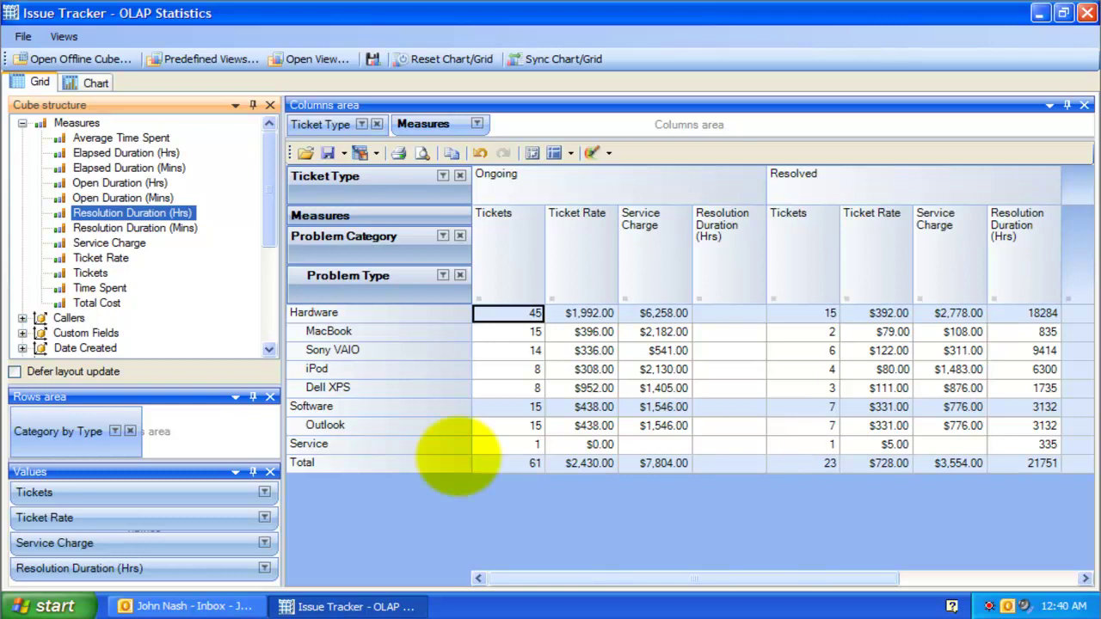
left_click(320, 519)
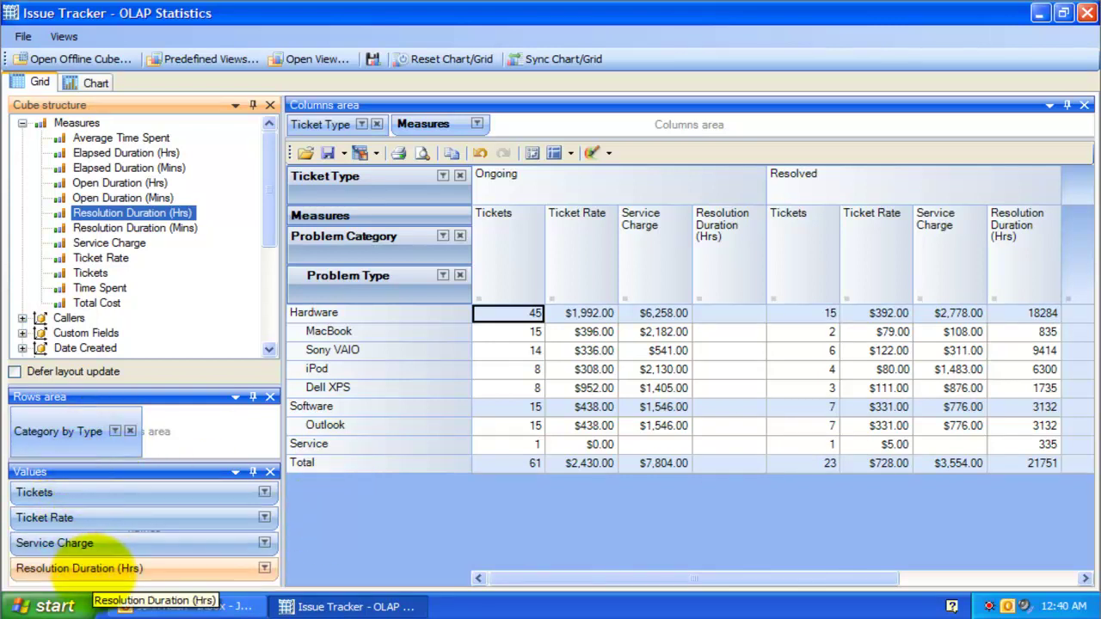
Step: Filter the grid's Ticket Type to exclude Resolved and keep only Ongoing
left_click(361, 124)
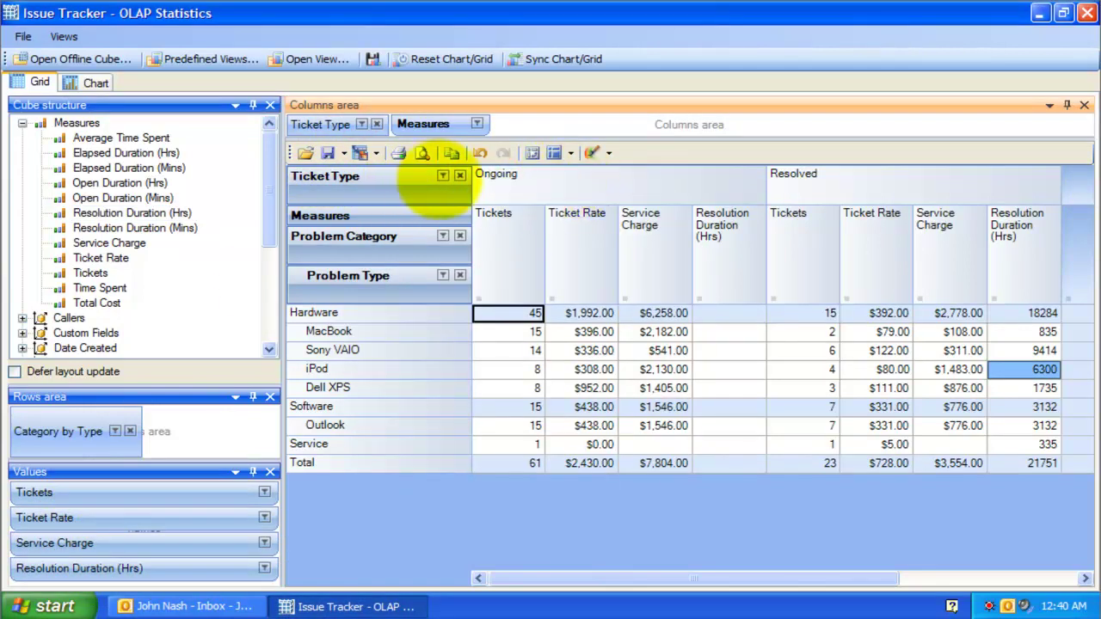
left_click(443, 175)
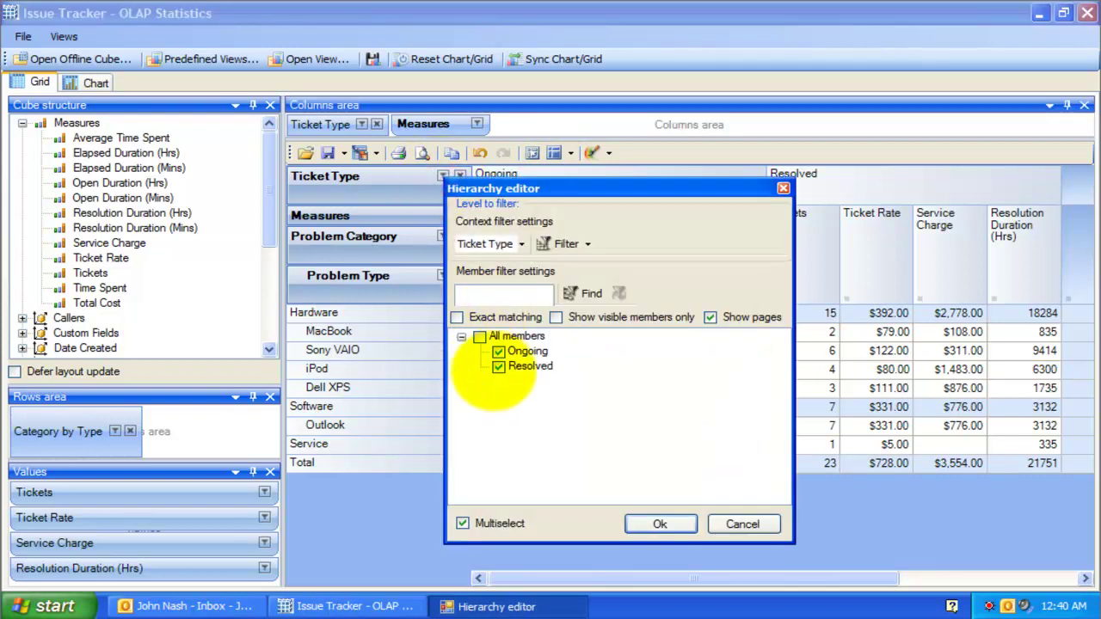
left_click(498, 366)
left_click(677, 522)
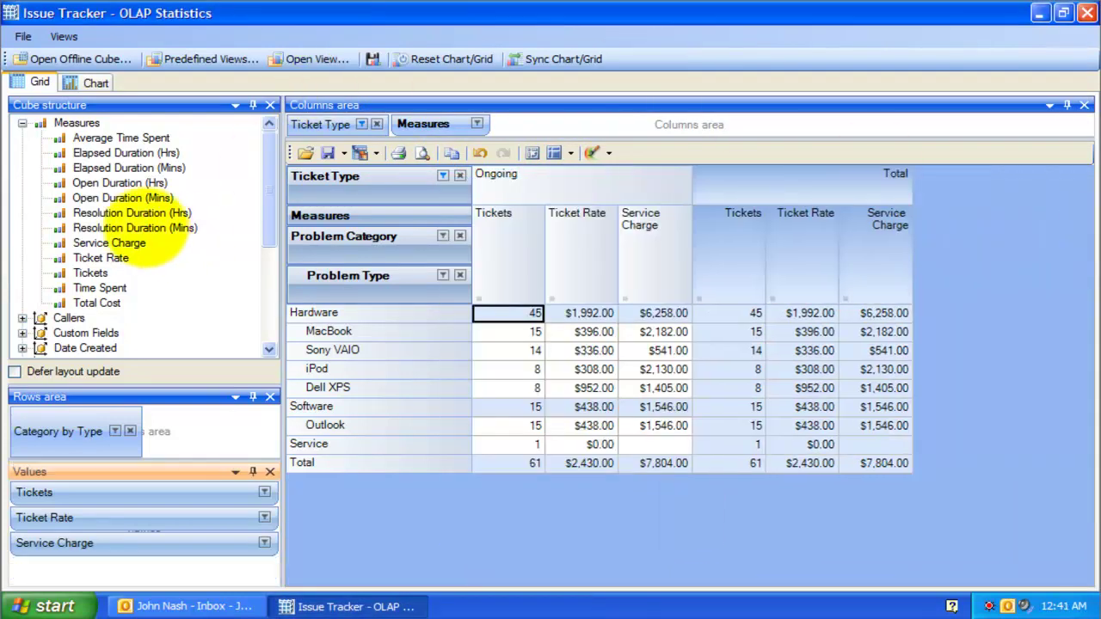
Step: Replace Resolution Duration (Hrs) with Open Duration (Hrs) in the values and collapse the Software category
left_click_drag(116, 182, 152, 566)
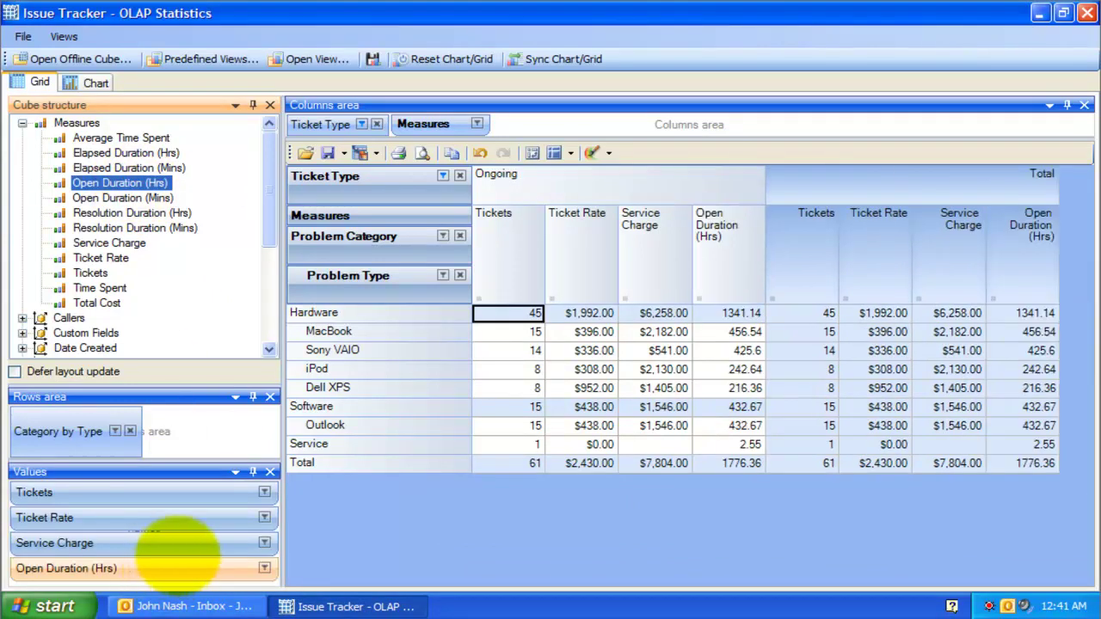
left_click(431, 233)
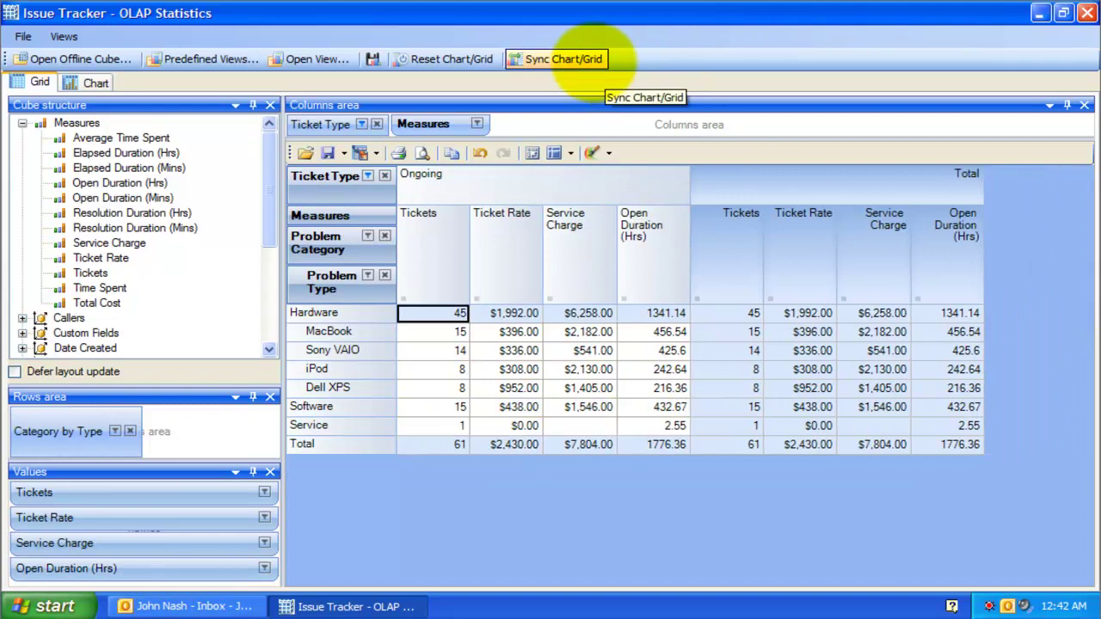
Step: Sync the chart with the grid and filter the chart's Ticket Type to exclude Resolved
left_click(600, 60)
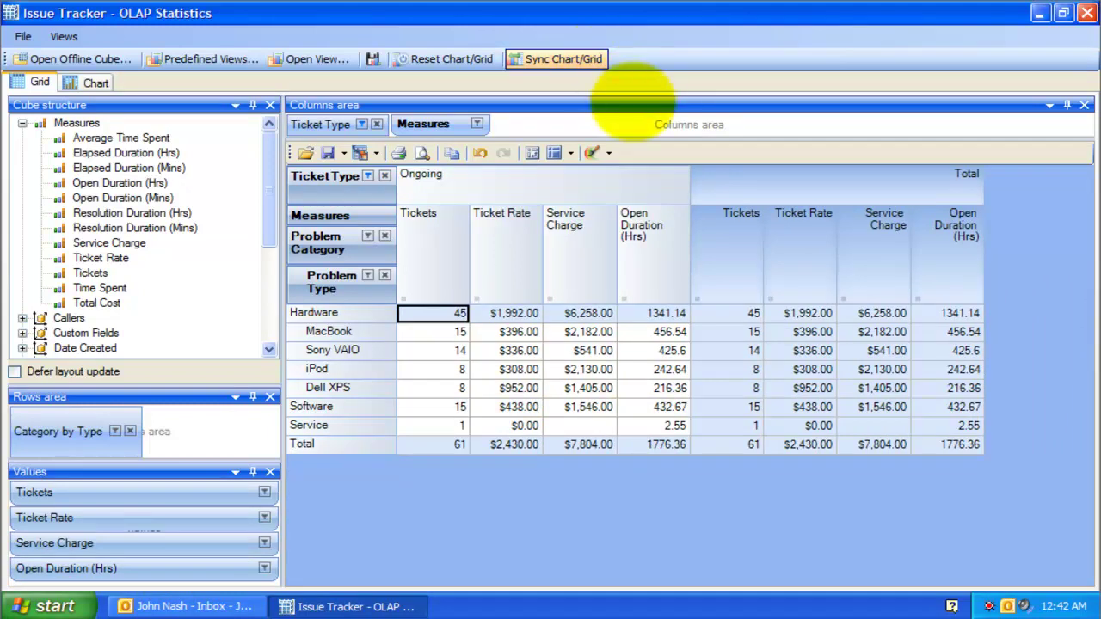
left_click(97, 82)
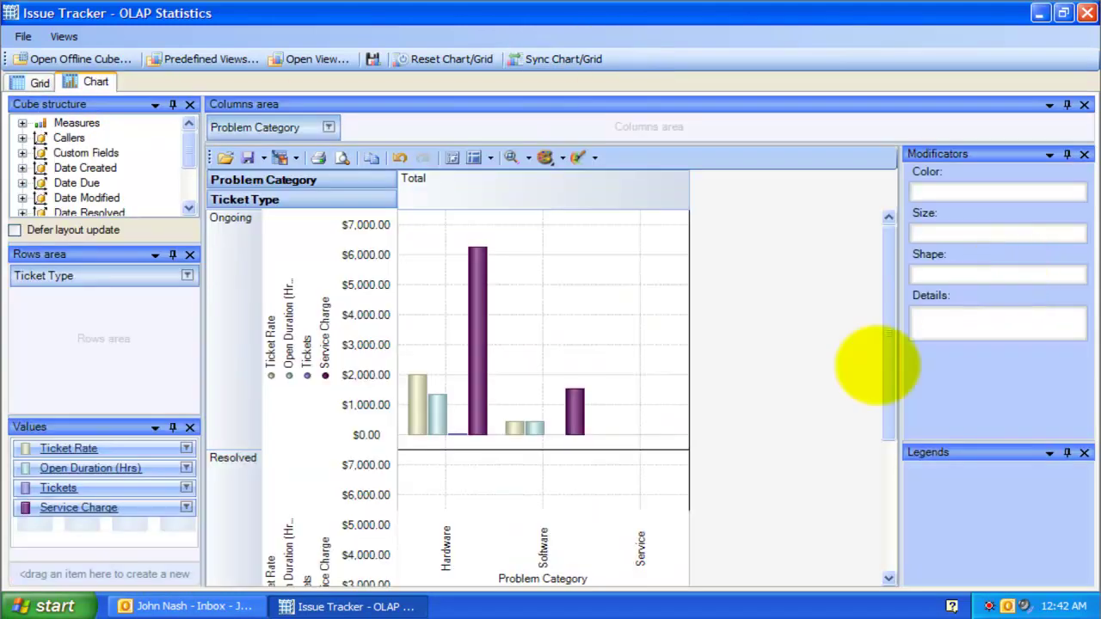
left_click(187, 275)
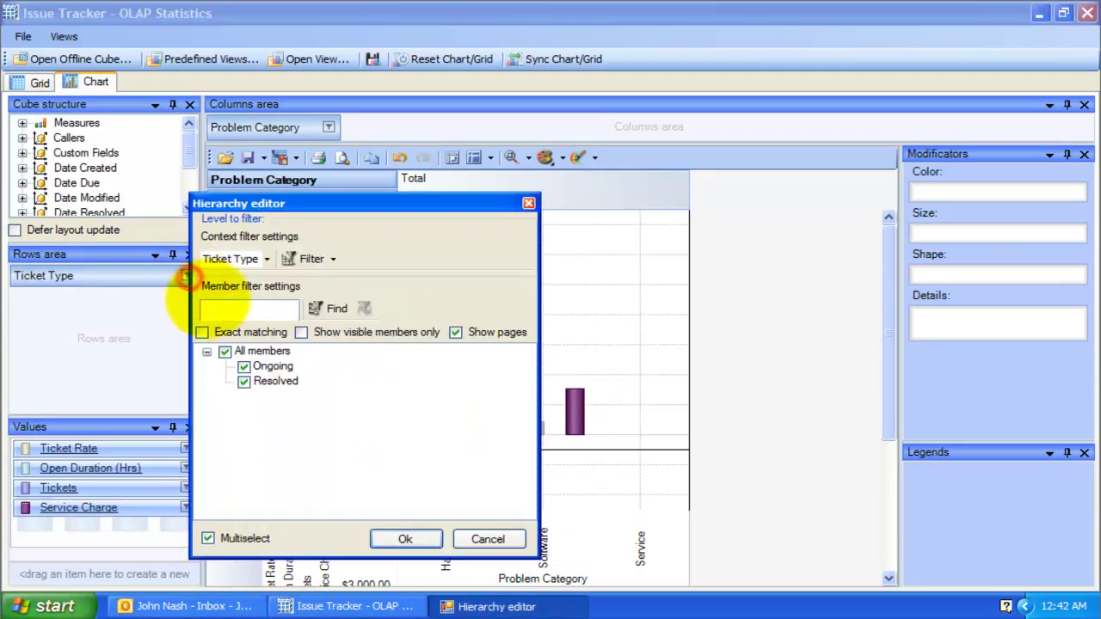
left_click(219, 378)
left_click(410, 537)
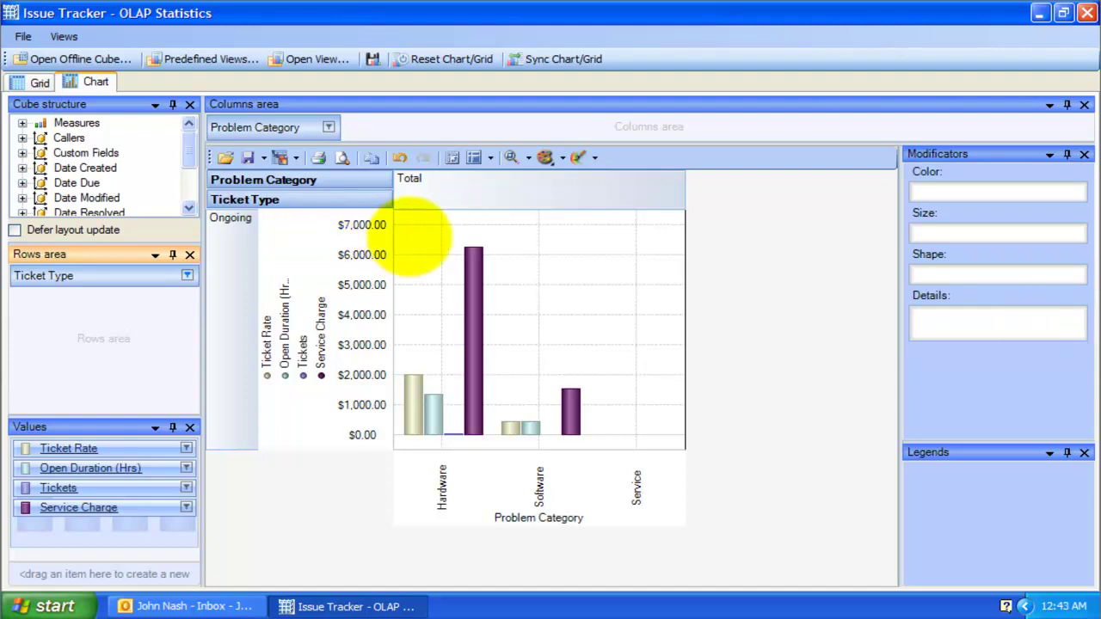
Step: Try other chart types on the ongoing tickets chart
mouse_move(405, 220)
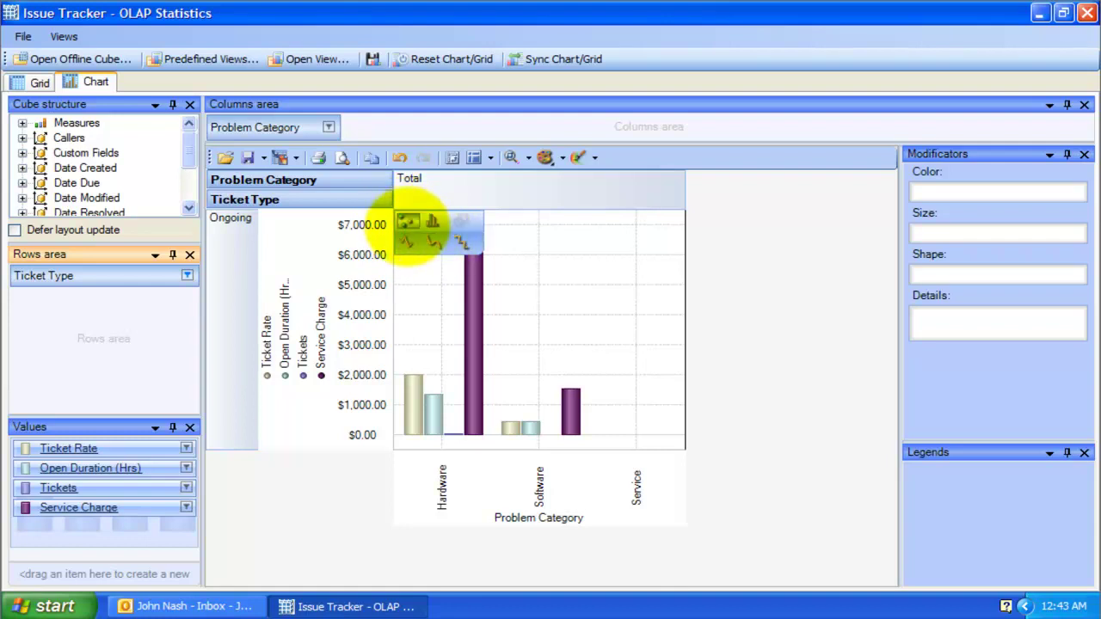
left_click(410, 225)
left_click(431, 238)
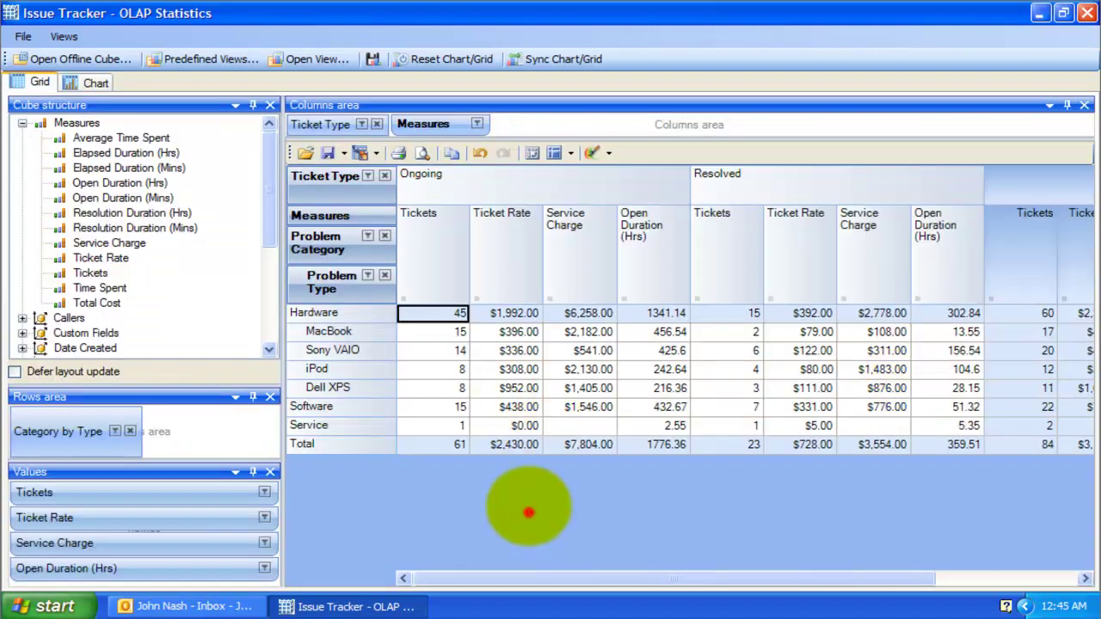
Step: Reset the grid and reopen the saved problem category report view from its file
left_click(412, 58)
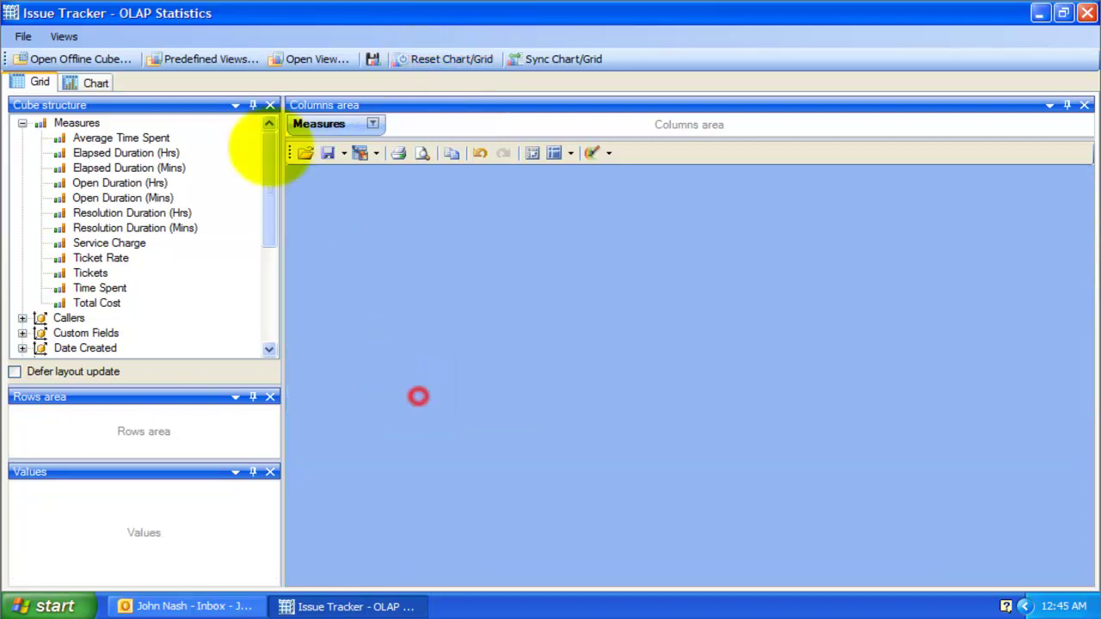
left_click(22, 36)
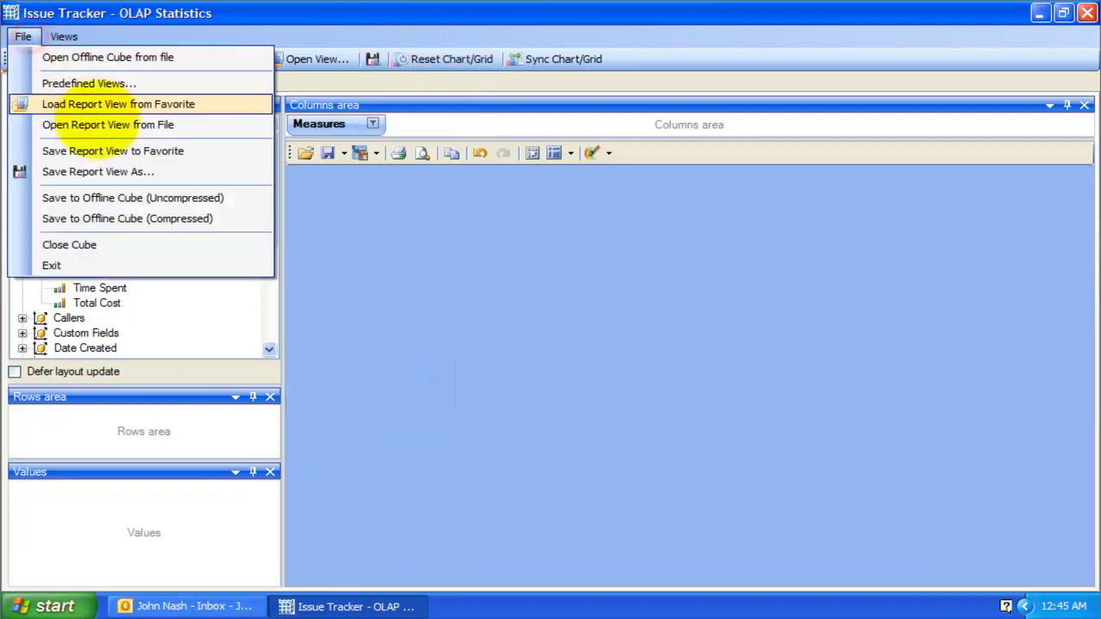
left_click(99, 124)
double_click(546, 252)
left_click(292, 273)
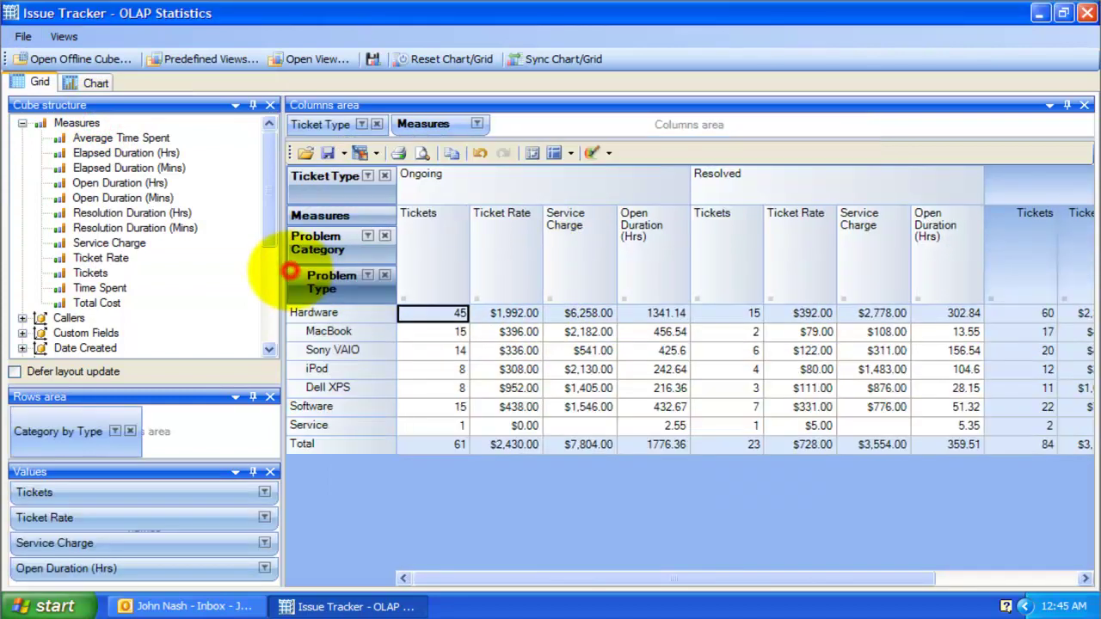
left_click(711, 498)
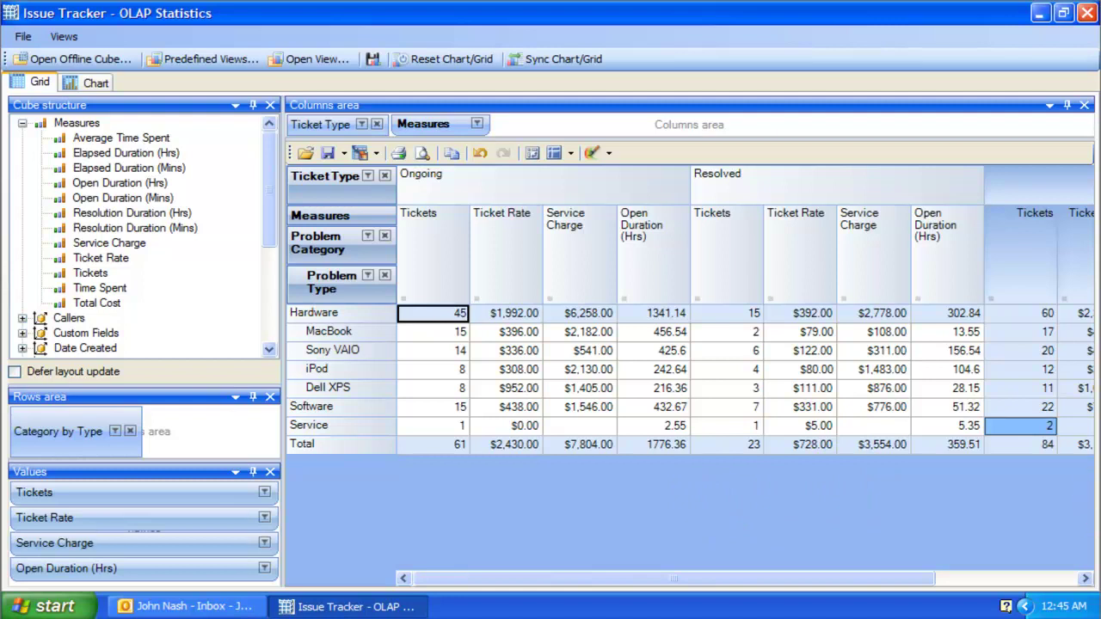
left_click(702, 505)
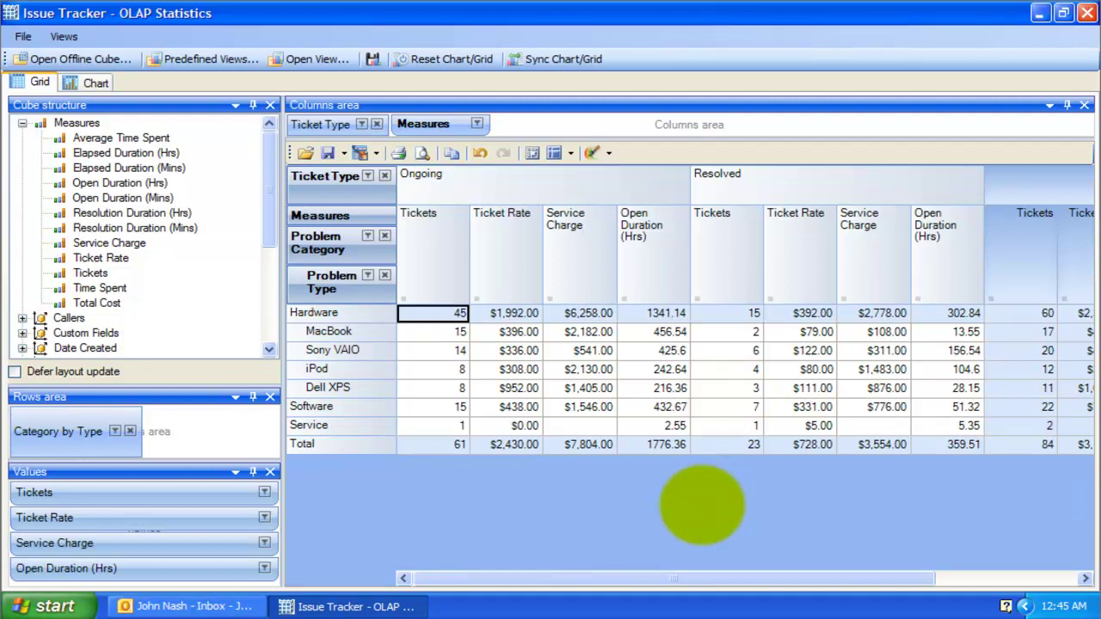
left_click(653, 332)
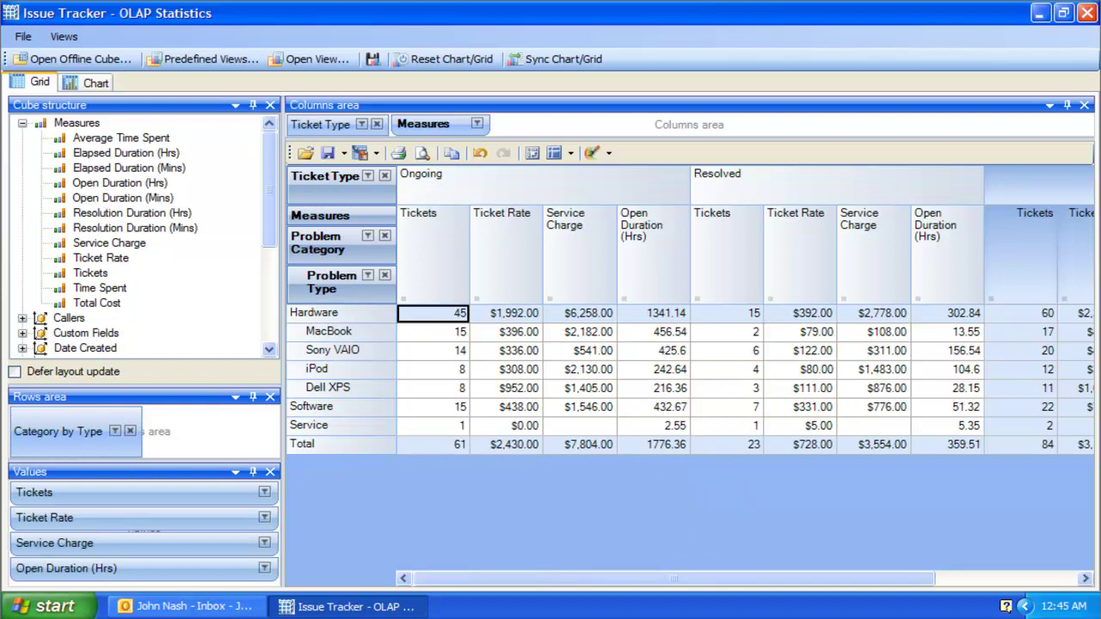
Step: Export the grid to the desktop as a portable document (PDF) named report_tickets_new
left_click(363, 154)
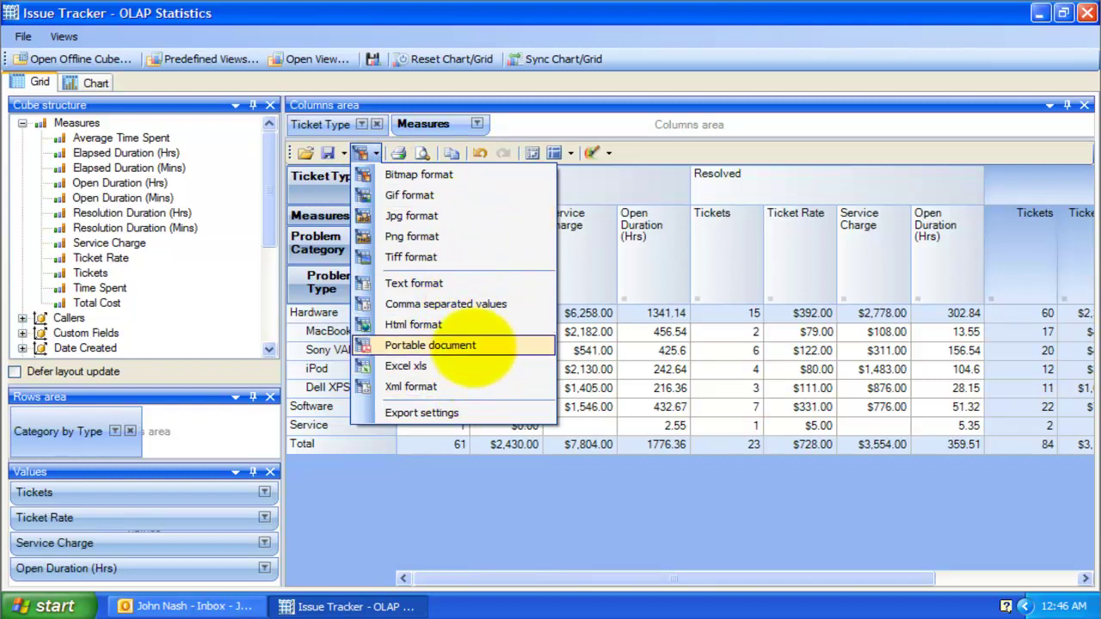
left_click(473, 348)
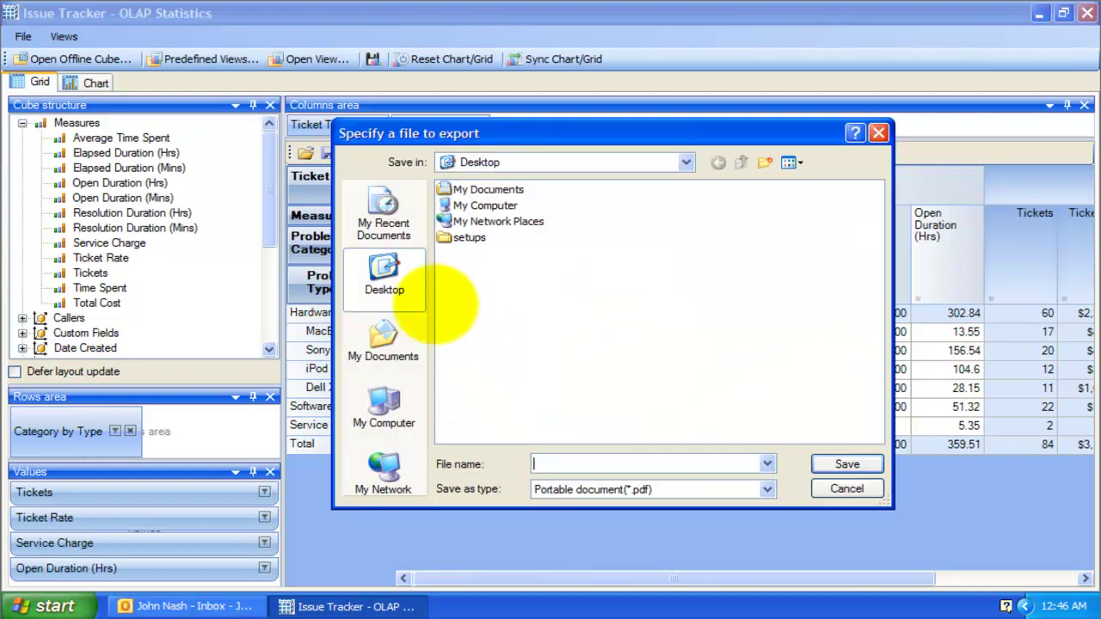
type("report_tickets_new")
key("Return")
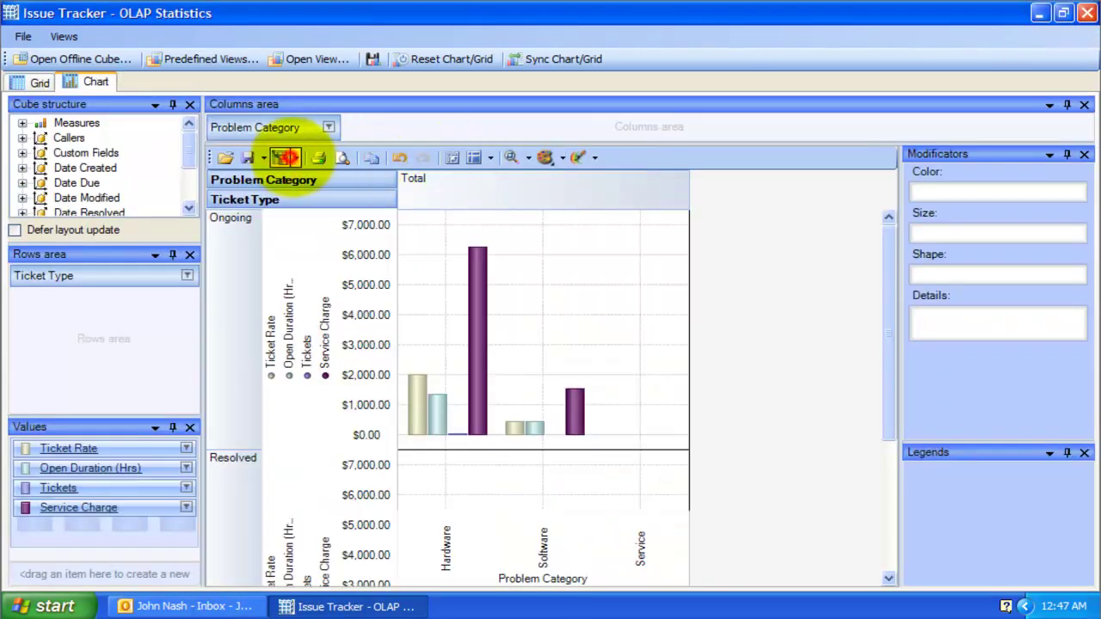
Step: Export the chart to the desktop in JPG format with the file name Charts_Report_rate
left_click(284, 158)
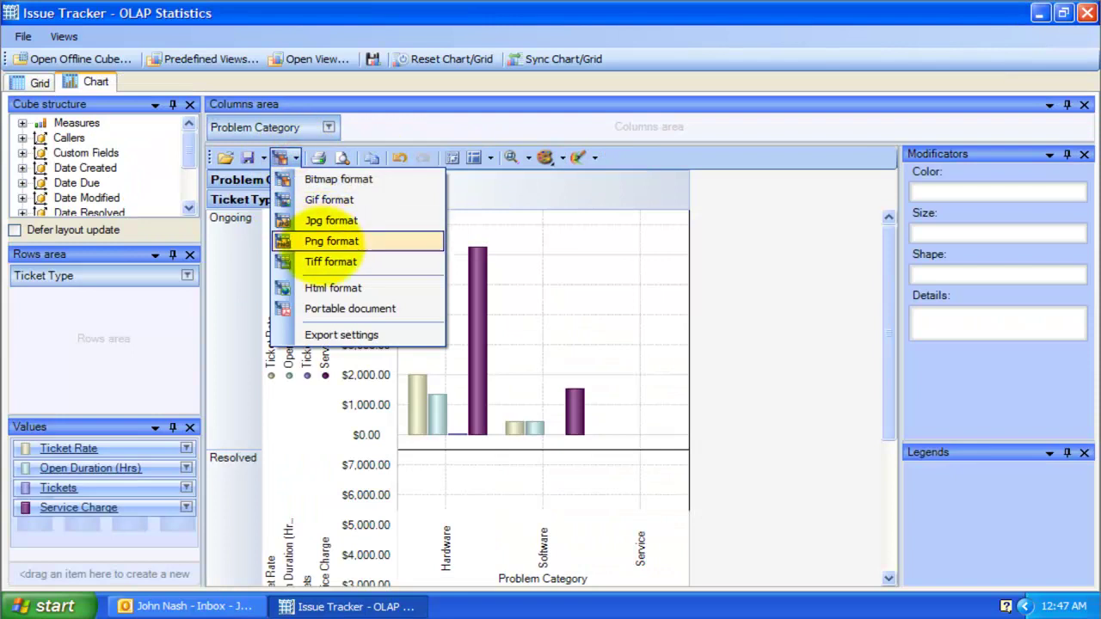
left_click(331, 221)
left_click(585, 459)
type("Charts")
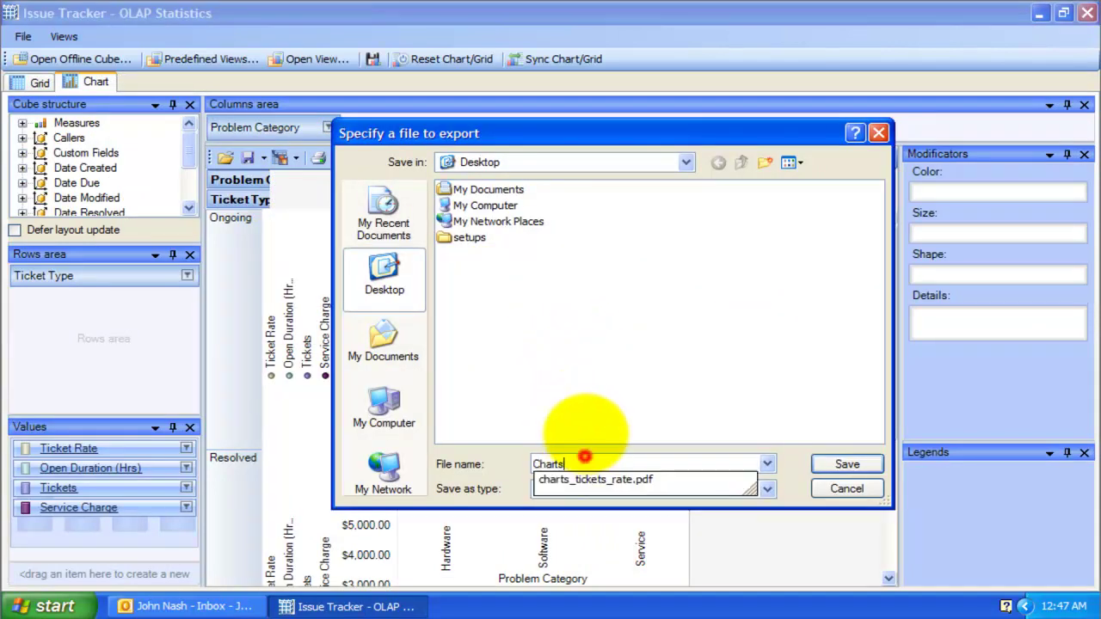
type("_")
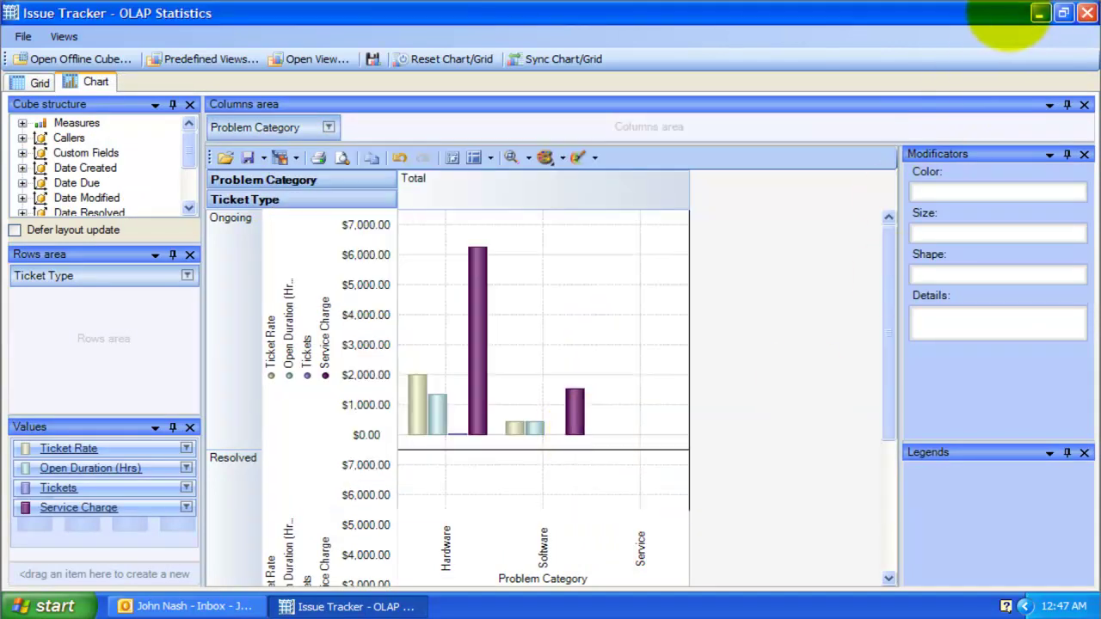
Step: Open the exported Charts_Report_rate image from the desktop and view it maximized
left_click(1035, 12)
double_click(136, 95)
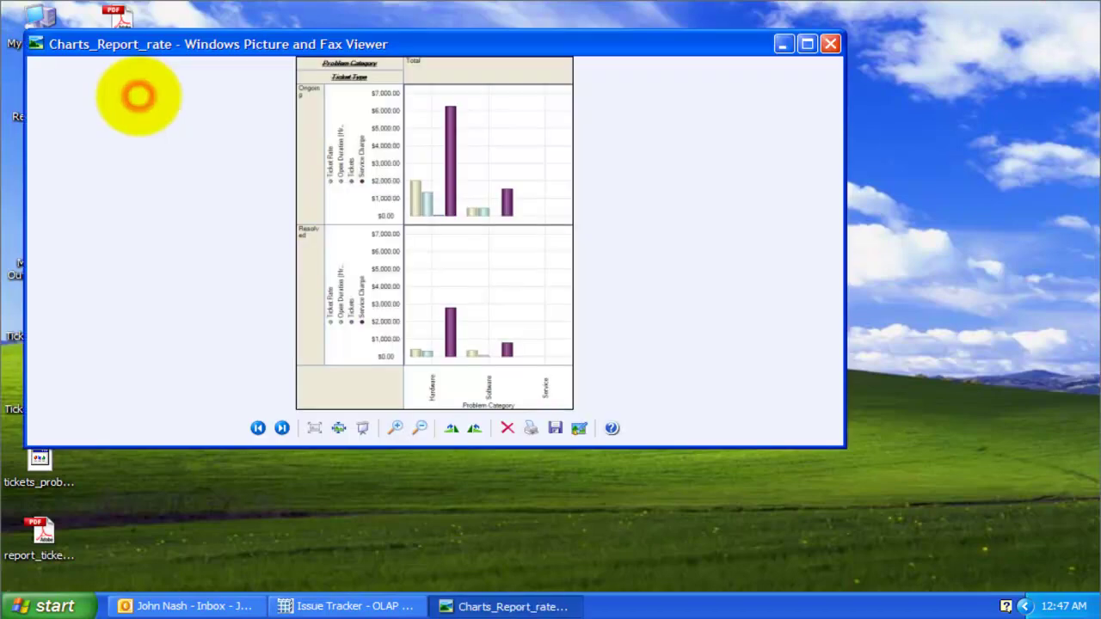
left_click(806, 41)
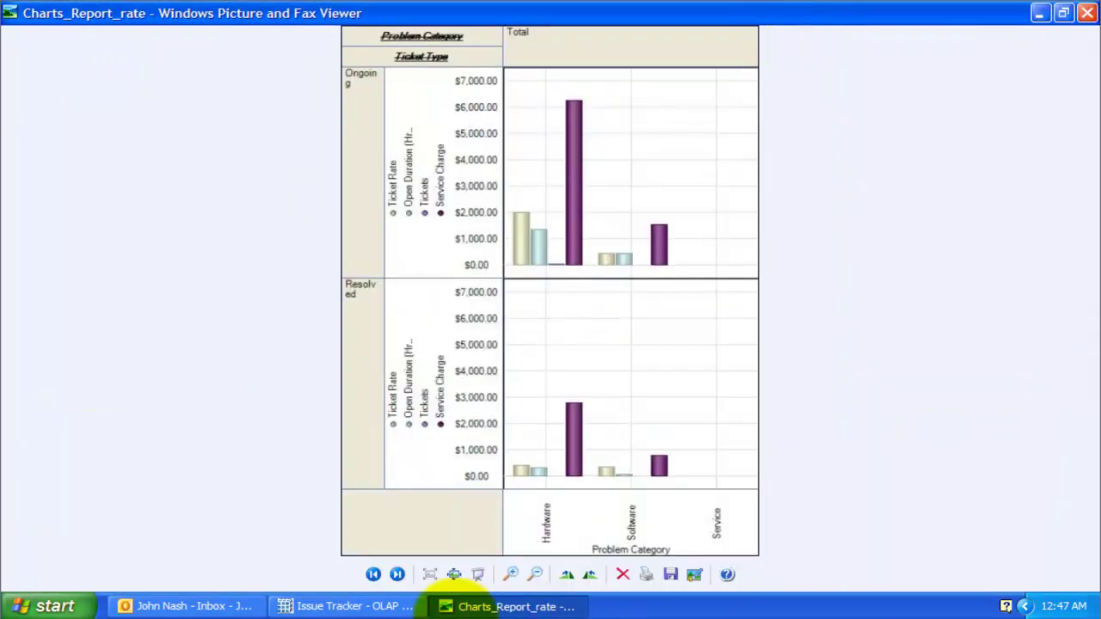
Step: Switch back to the OLAP Statistics grid and review its print settings for page setup, headers and footers, and color and font
left_click(385, 603)
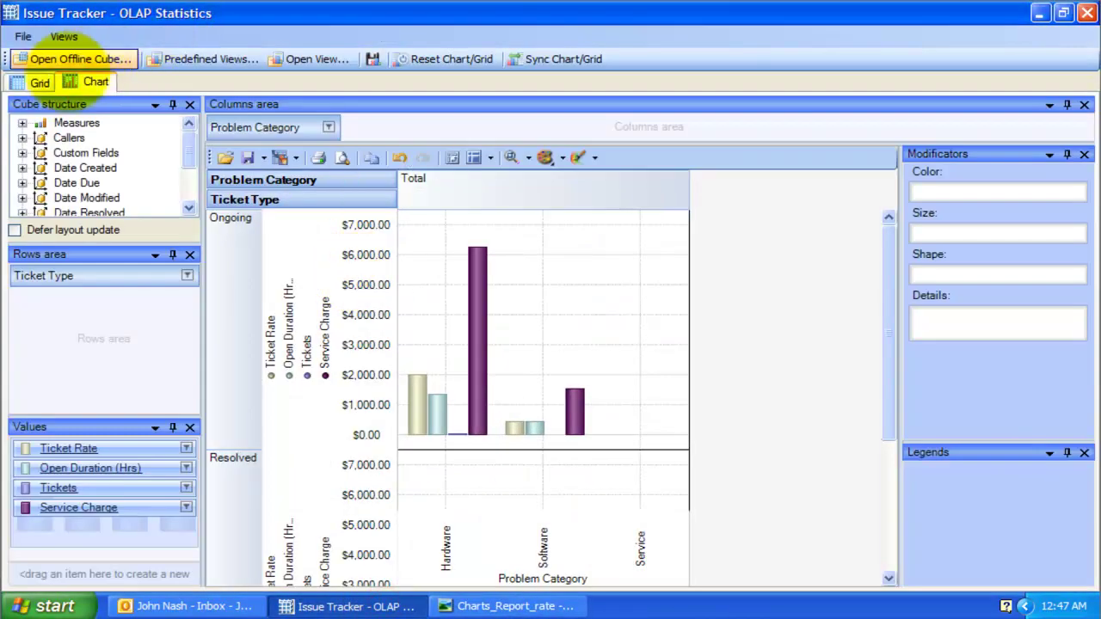
left_click(30, 80)
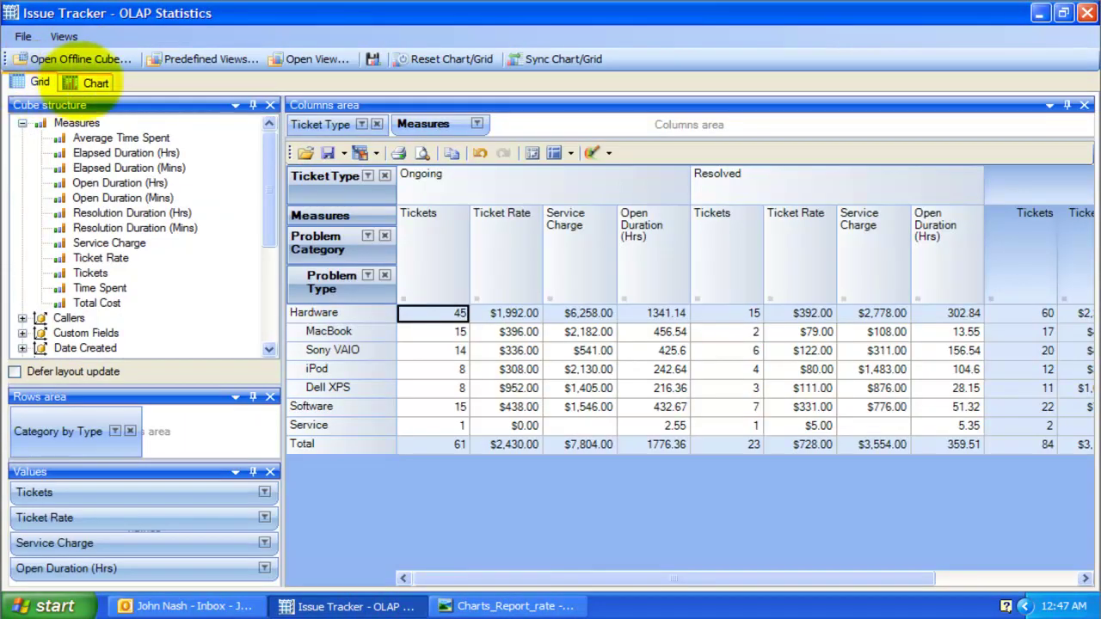
left_click(91, 82)
left_click(39, 81)
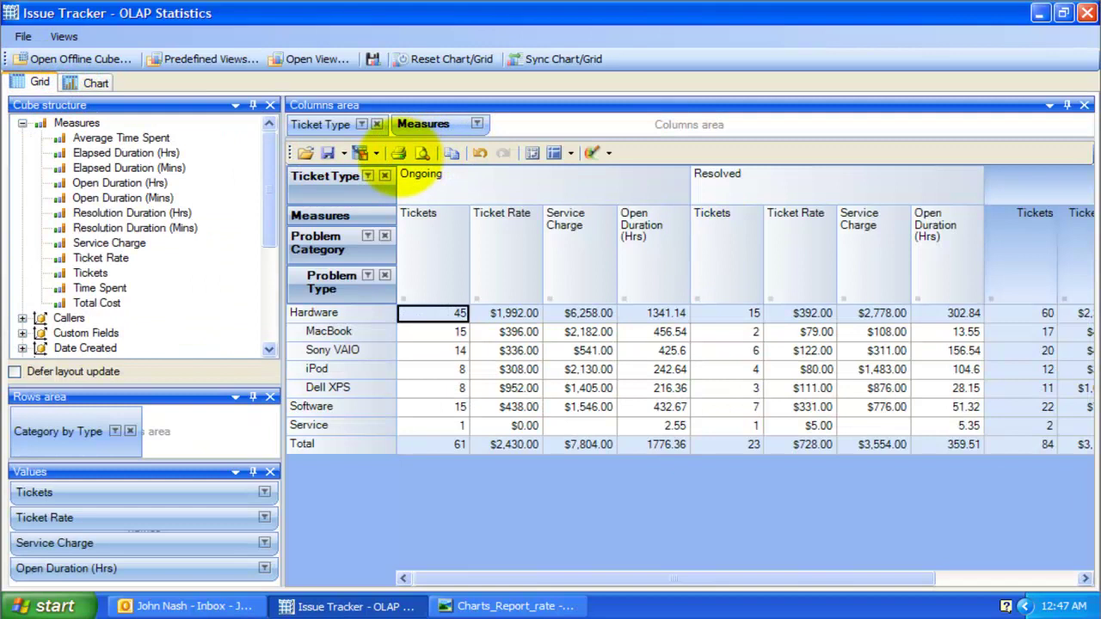
left_click(399, 153)
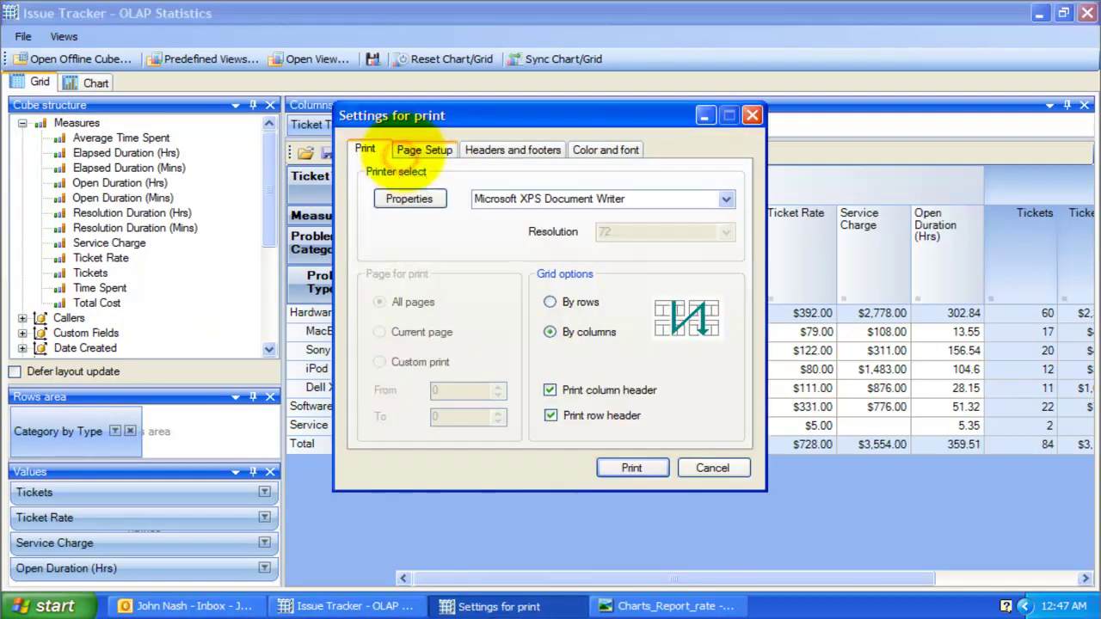
left_click(434, 147)
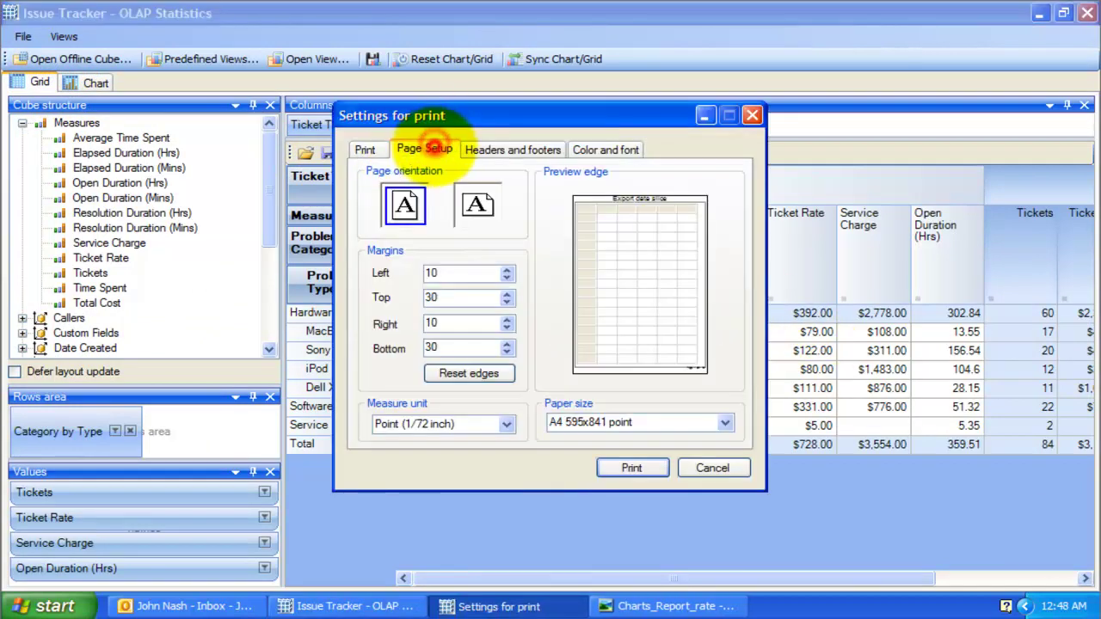
left_click(499, 150)
left_click(582, 148)
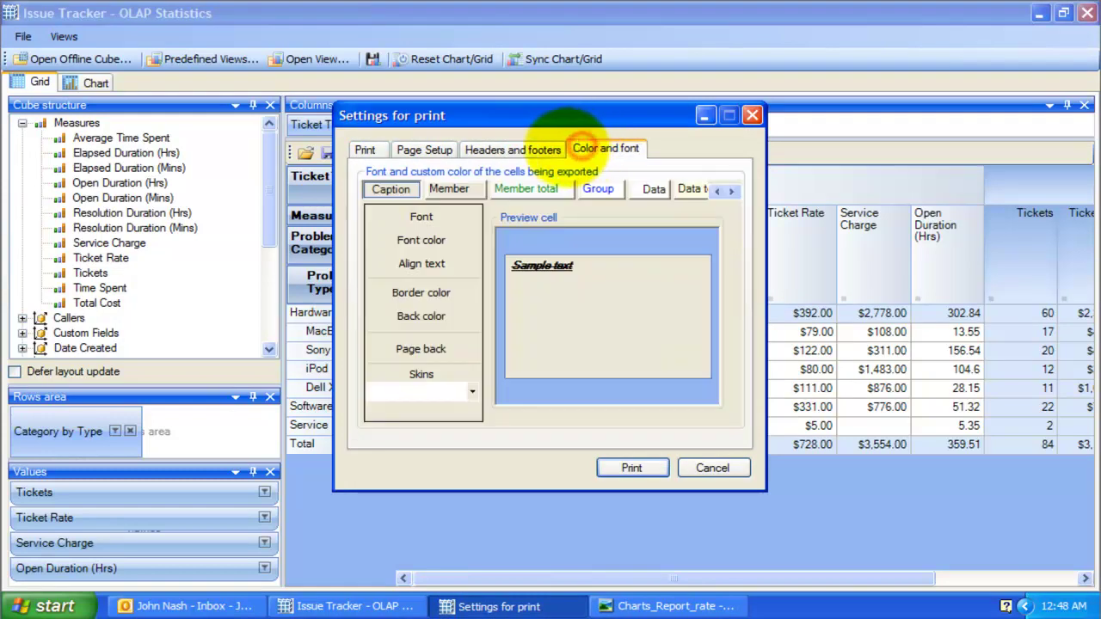
left_click(499, 150)
left_click(435, 148)
left_click(368, 149)
key("Escape")
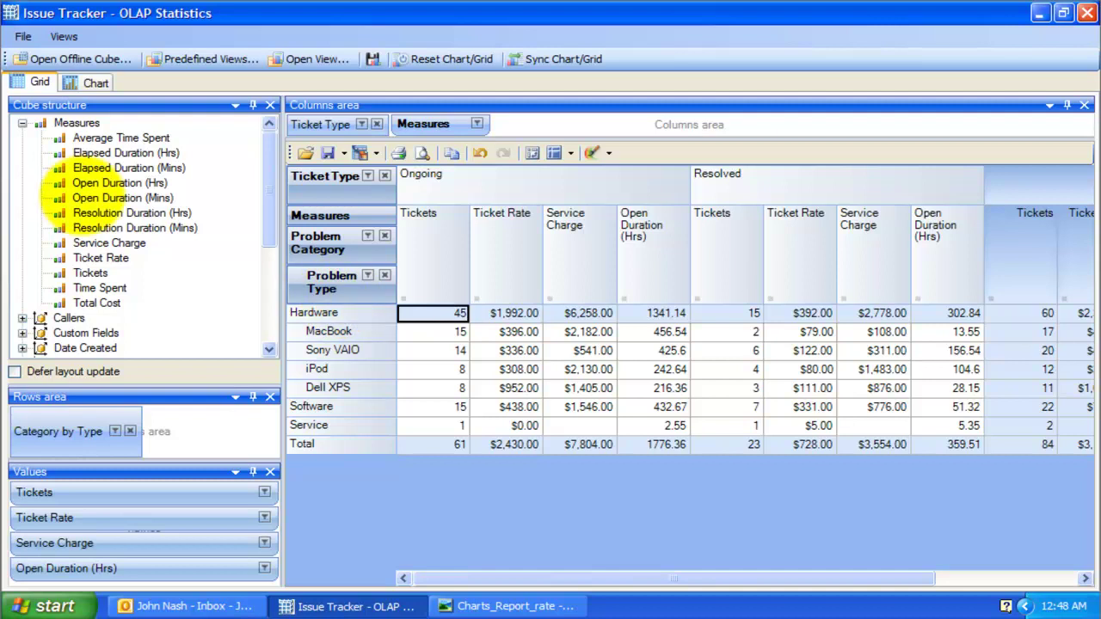
Step: Replace the Service Charge measure with Elapsed Duration (Hrs) in the grid's values
left_click(105, 183)
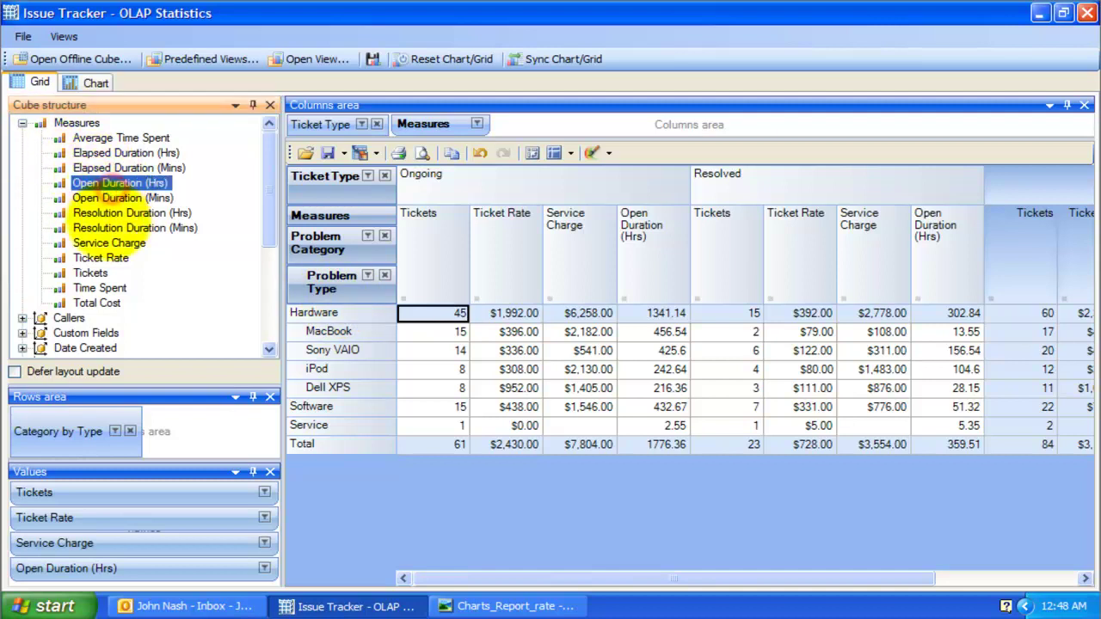
left_click(105, 568)
left_click_drag(74, 543, 158, 285)
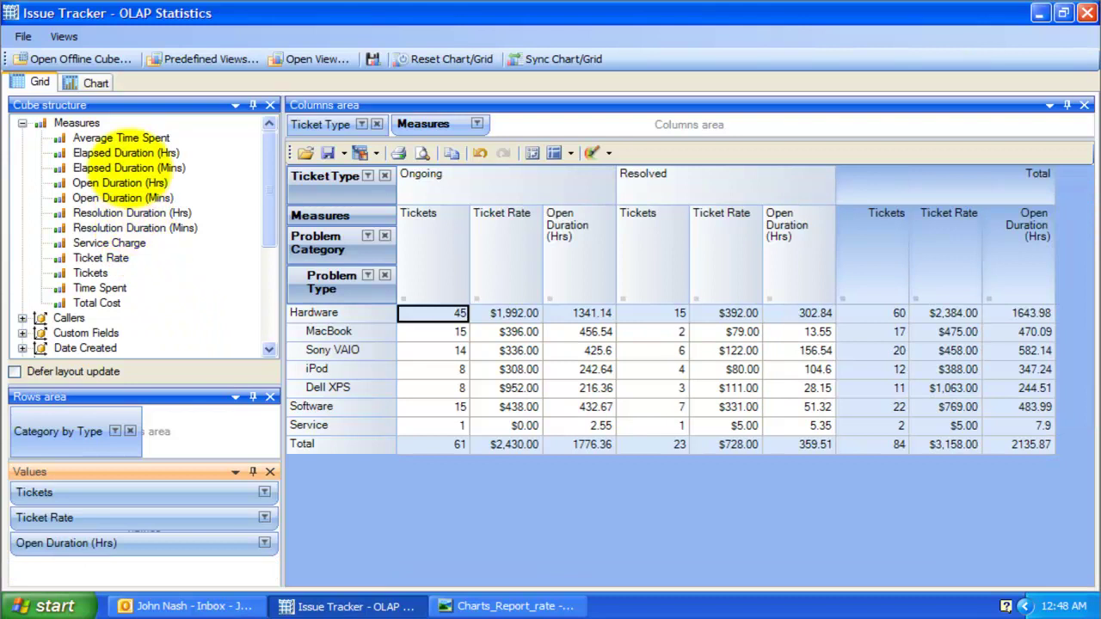
left_click_drag(133, 152, 181, 568)
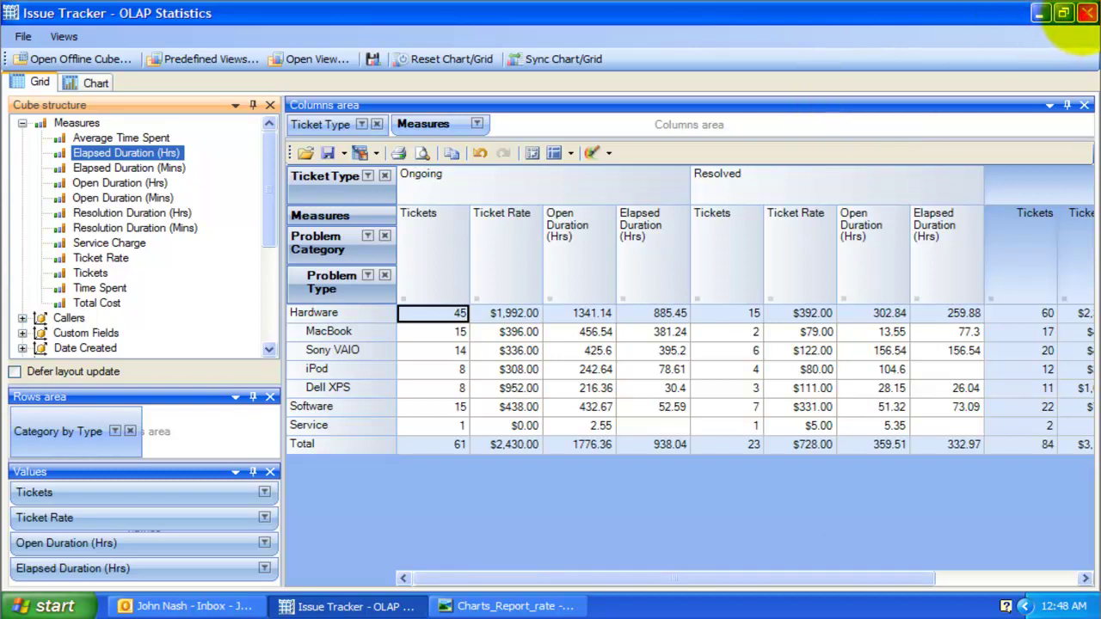
Step: Close OLAP Statistics and open the IssueTrackerTeamHelp.pdf manual at its Index, declining the Adobe Product Improvement Program offer
left_click(1087, 12)
left_click(633, 86)
left_click(642, 123)
scroll(550, 288, "down", 10)
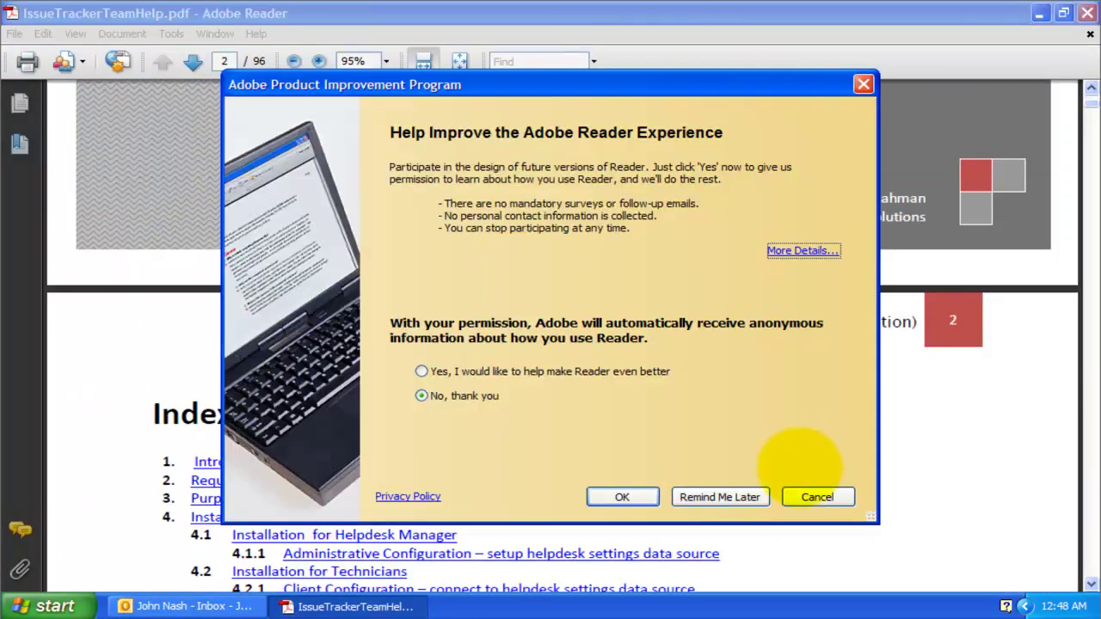
left_click(808, 495)
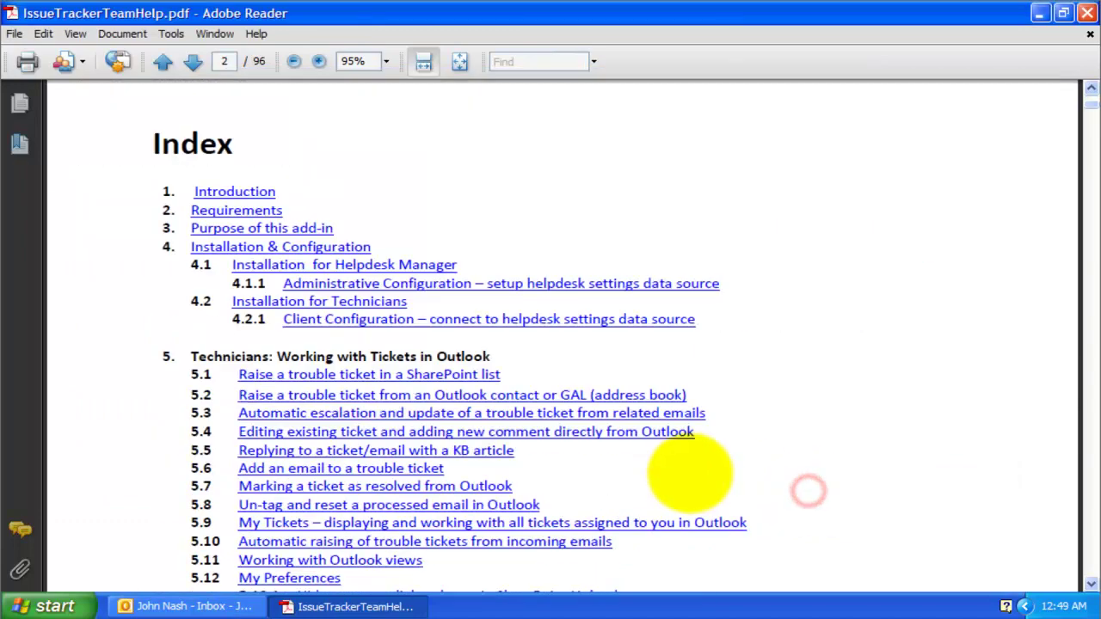